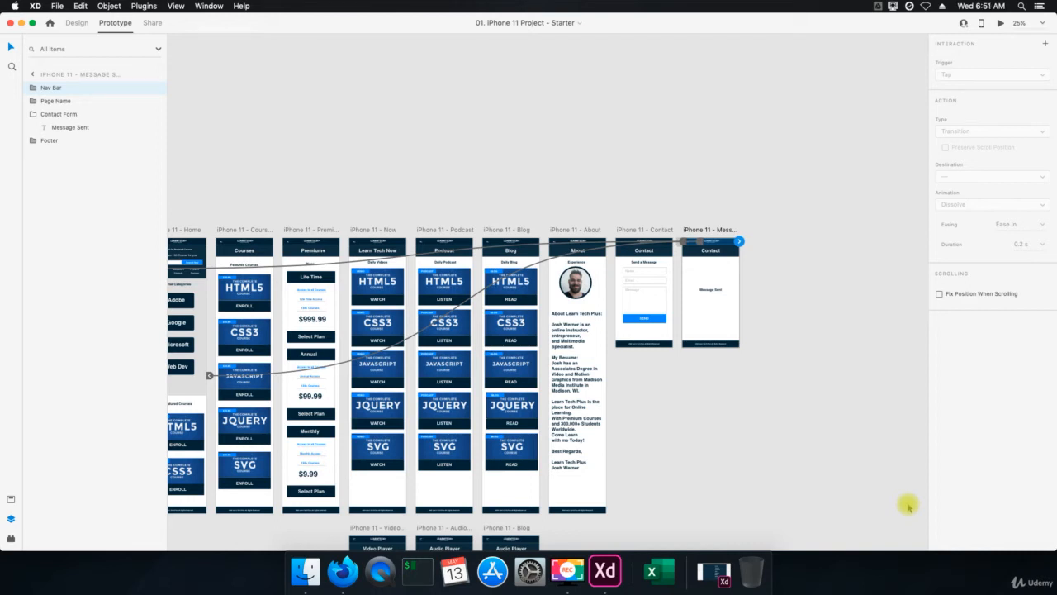
Deselect, reposition the canvas and select the iPhone 11 - Mobile Menu artboard to reveal its wires.
click(472, 186)
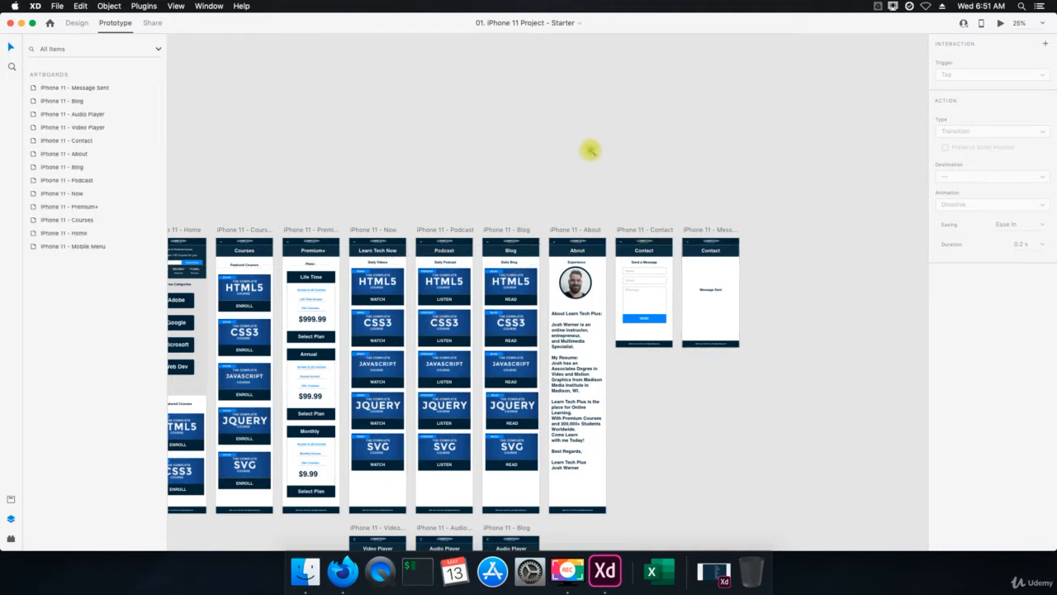
drag(405, 163, 393, 165)
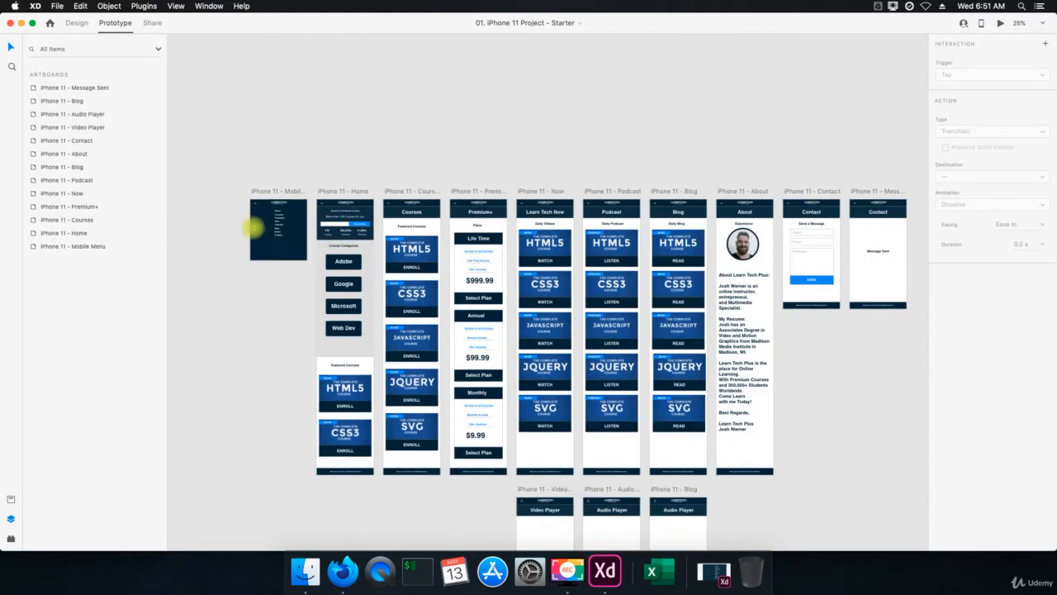
click(258, 234)
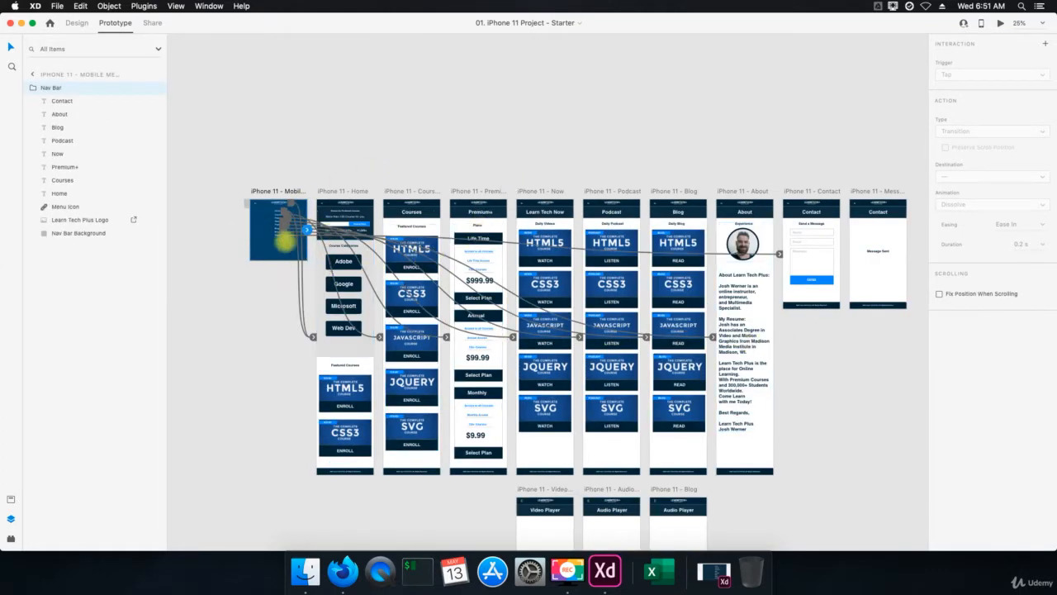
scroll(517, 338, down, 3)
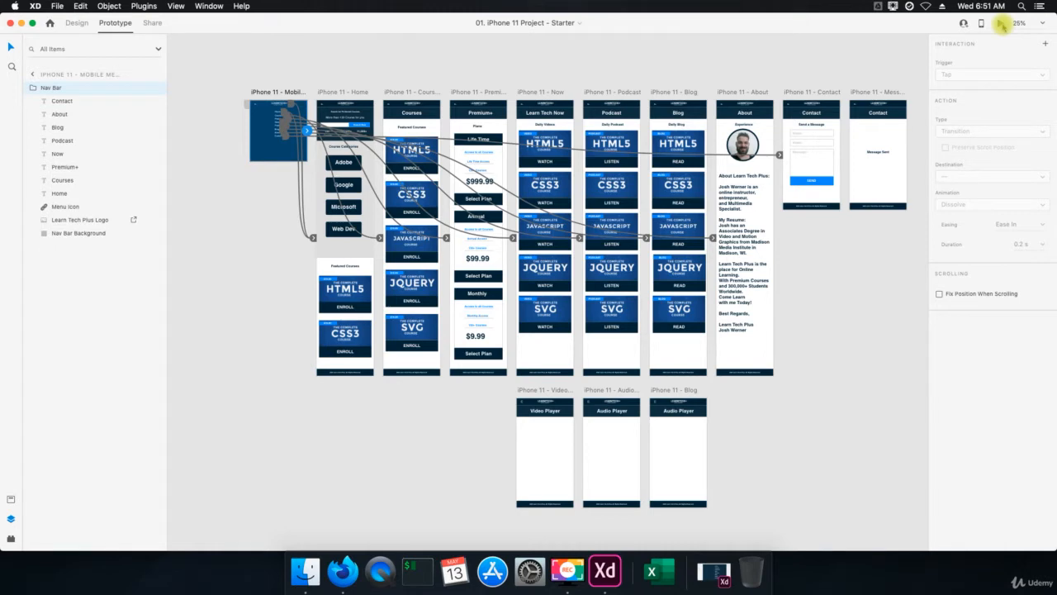
Launch the desktop preview, centre it, and navigate Home then Courses via the Adobe category.
click(1002, 23)
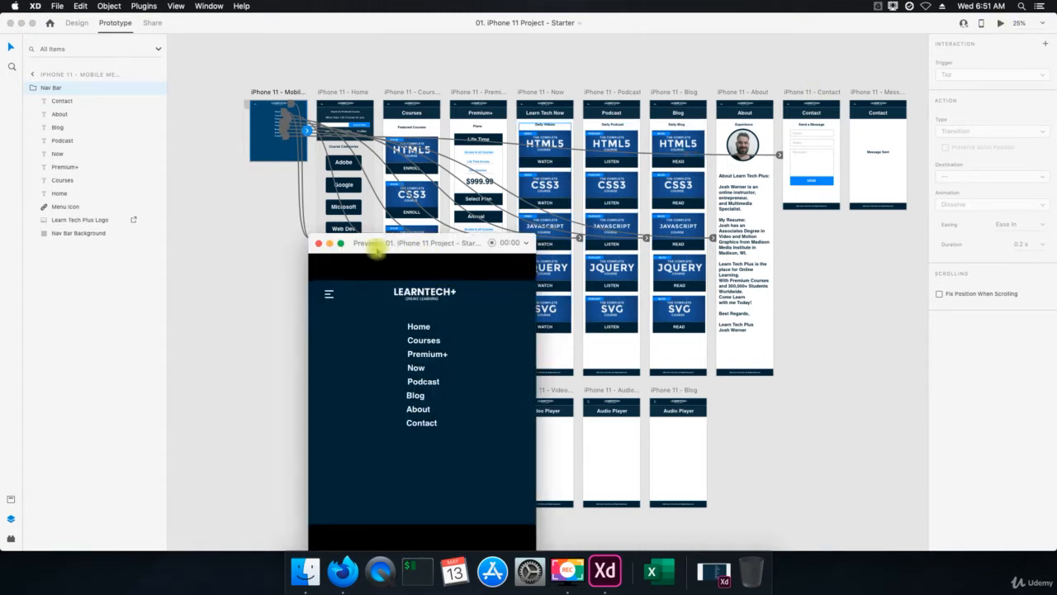
drag(376, 245, 521, 124)
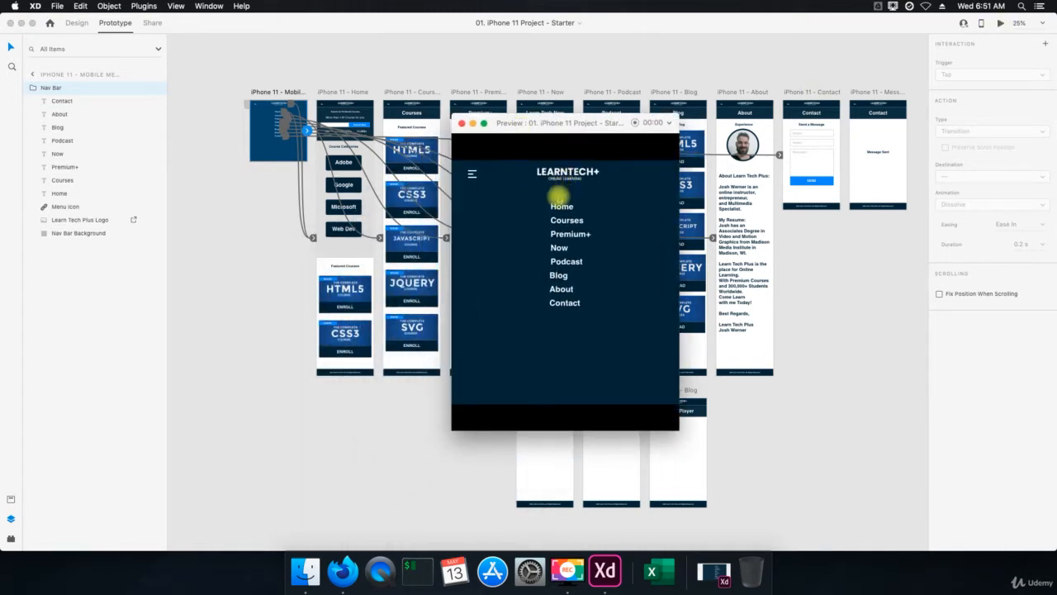
click(561, 206)
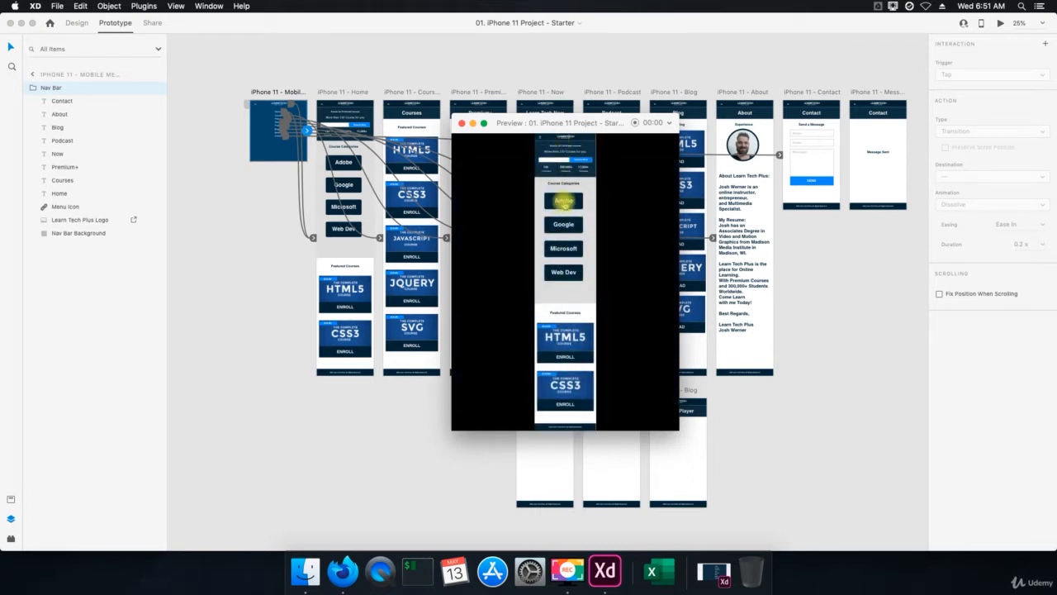
click(563, 202)
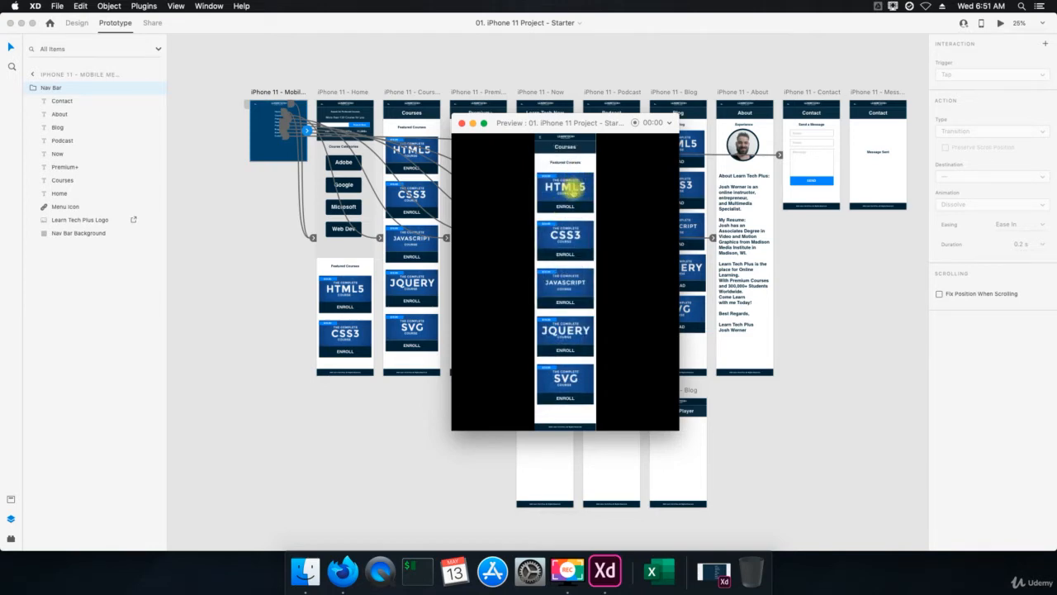
Follow the HTML5 links to Premium+ plans, return Home, and reopen the navigation menu.
click(570, 188)
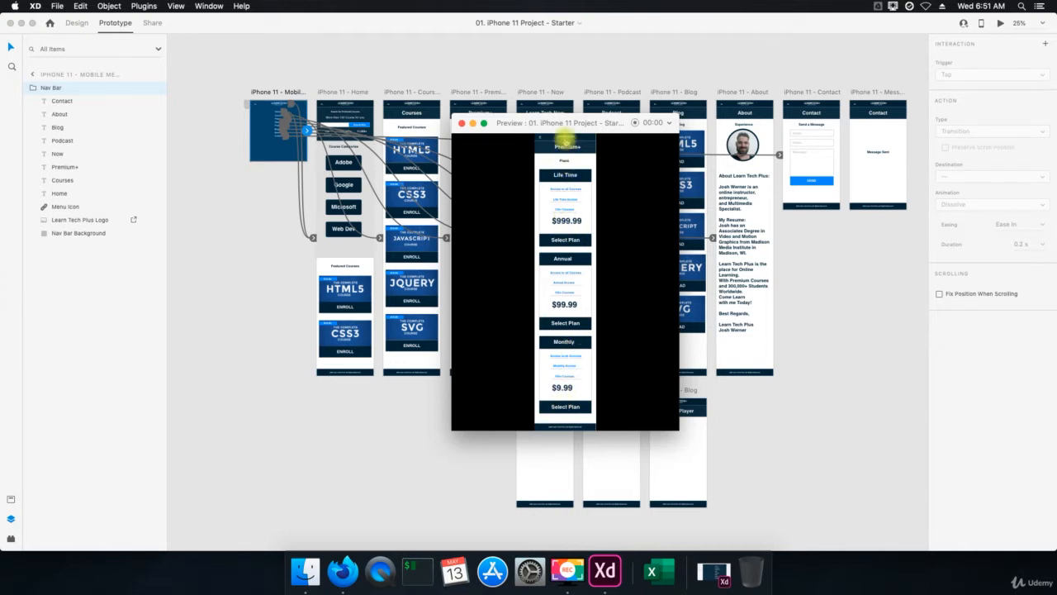
click(567, 142)
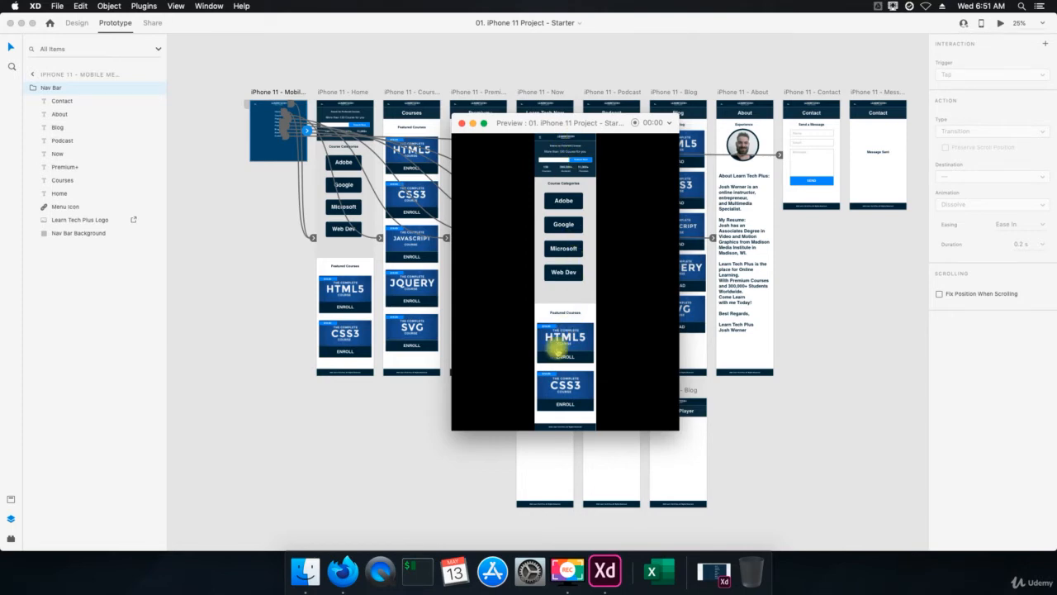
click(557, 353)
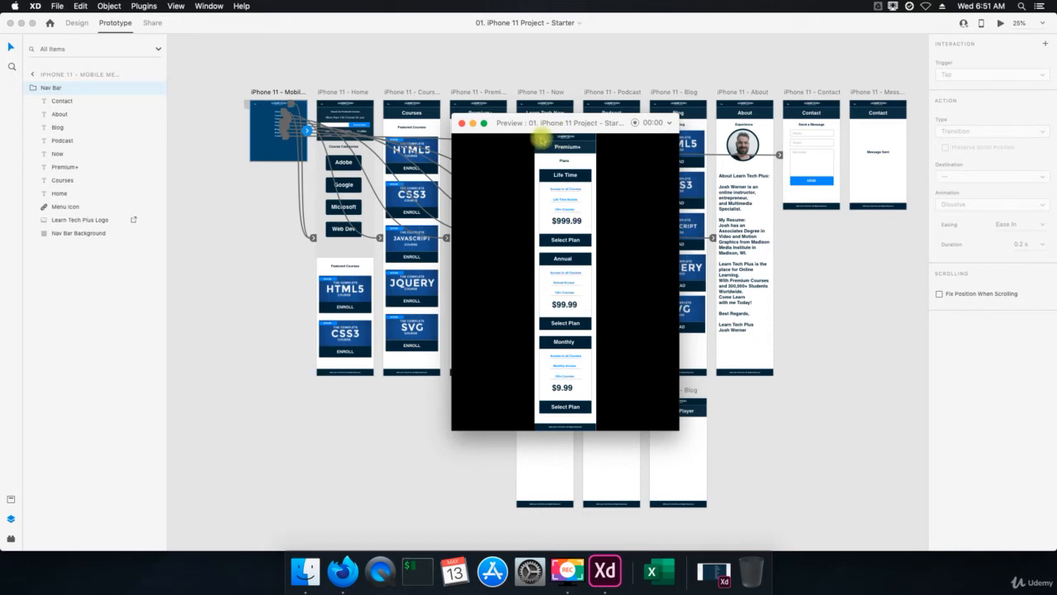
click(541, 142)
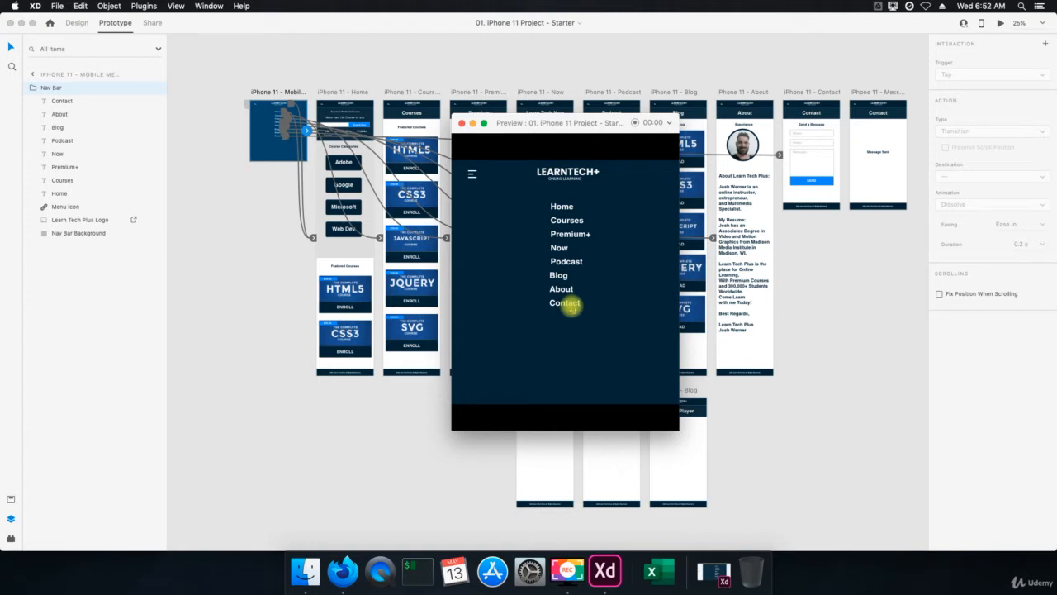
Visit Contact, send the message, then the About page, returning to the menu each time.
click(566, 303)
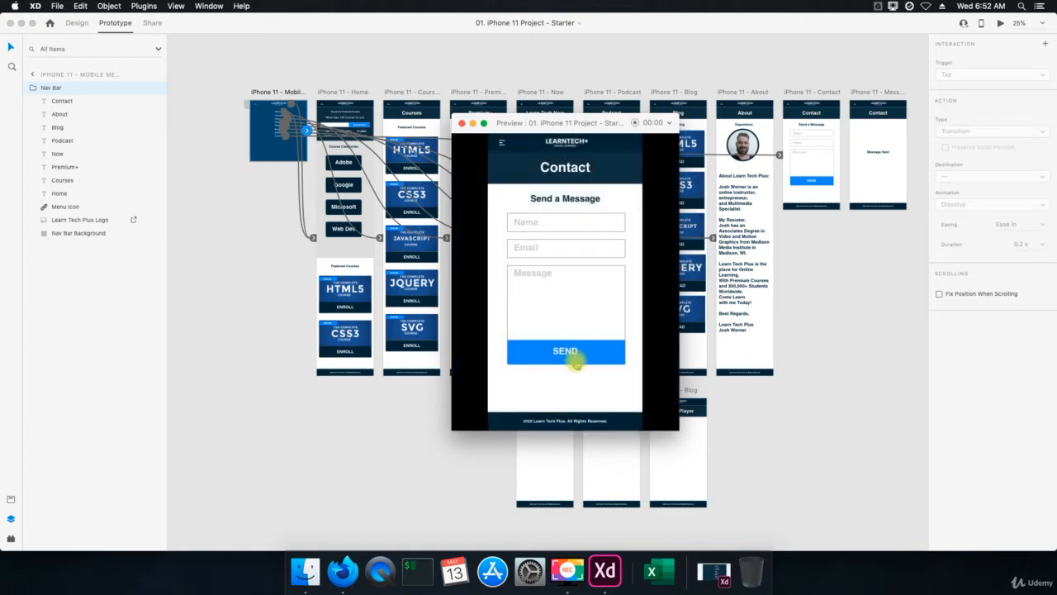
click(575, 357)
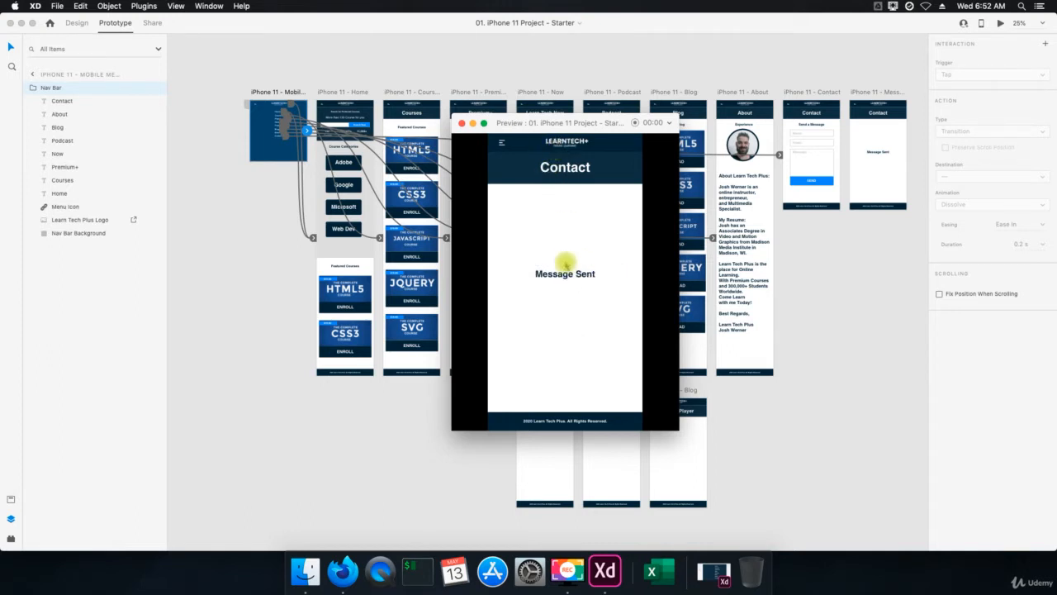
click(501, 144)
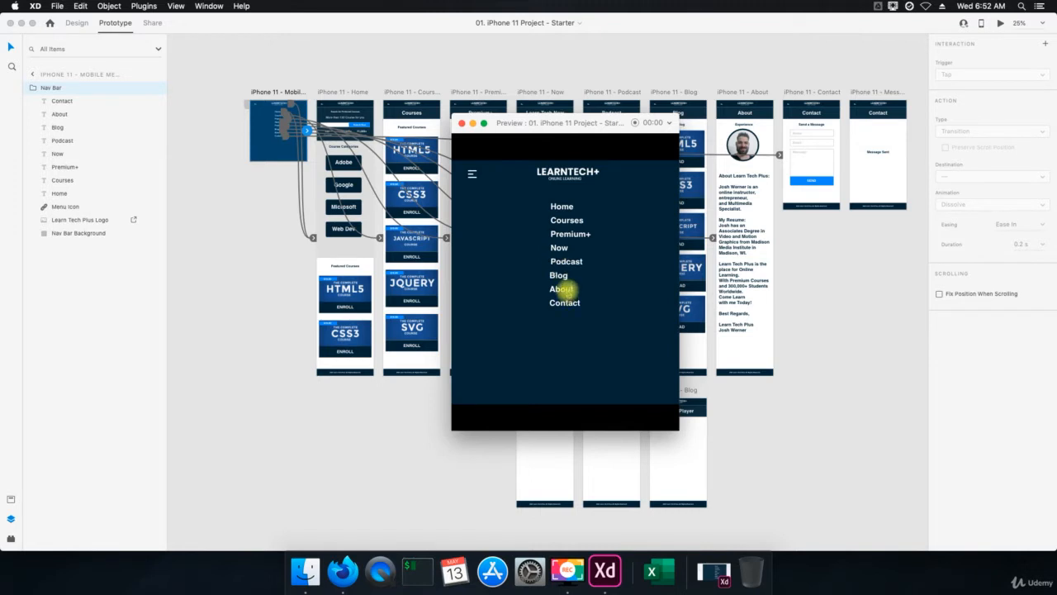
click(561, 288)
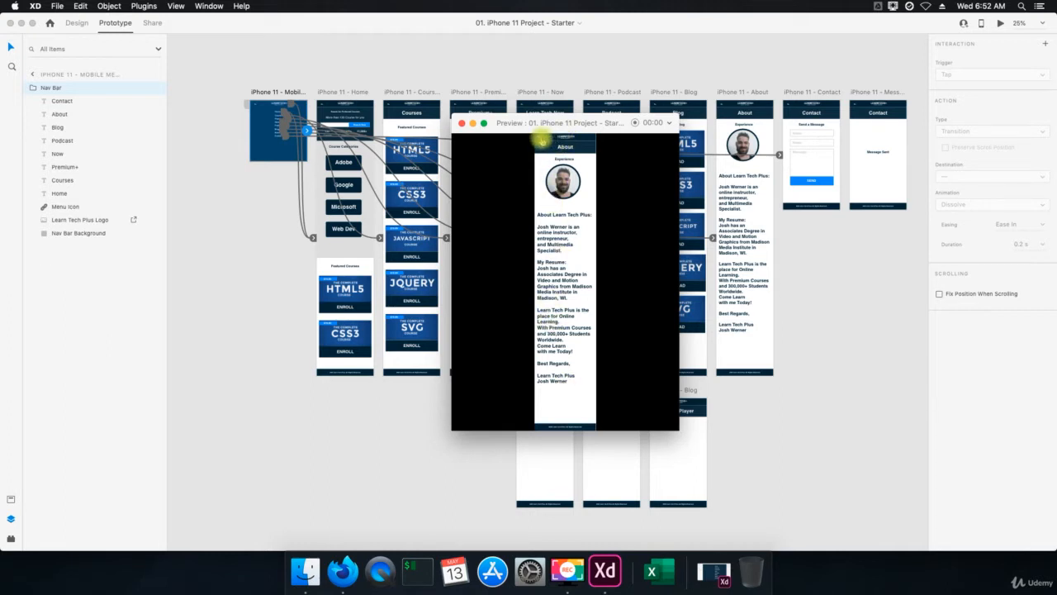
click(542, 142)
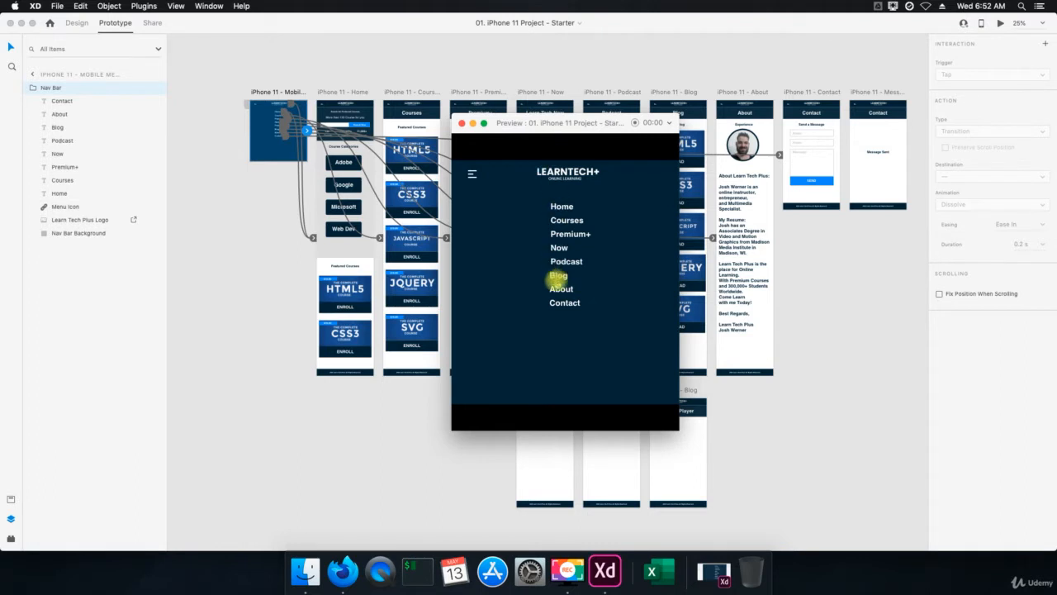
Visit the Blog and Podcast pages, opening the audio player from the HTML5 post and JavaScript podcast.
click(559, 274)
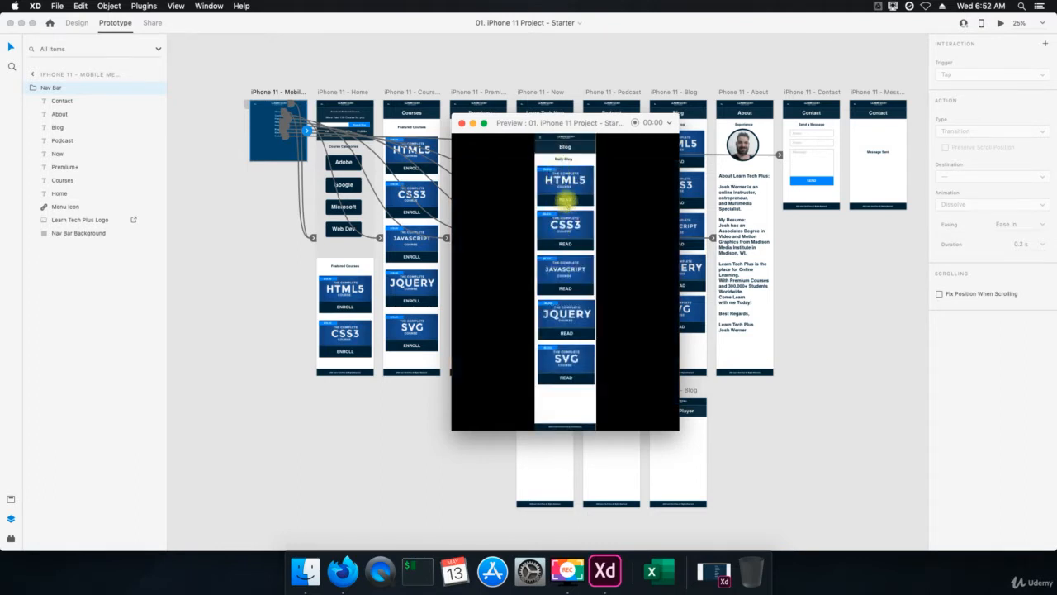
click(566, 201)
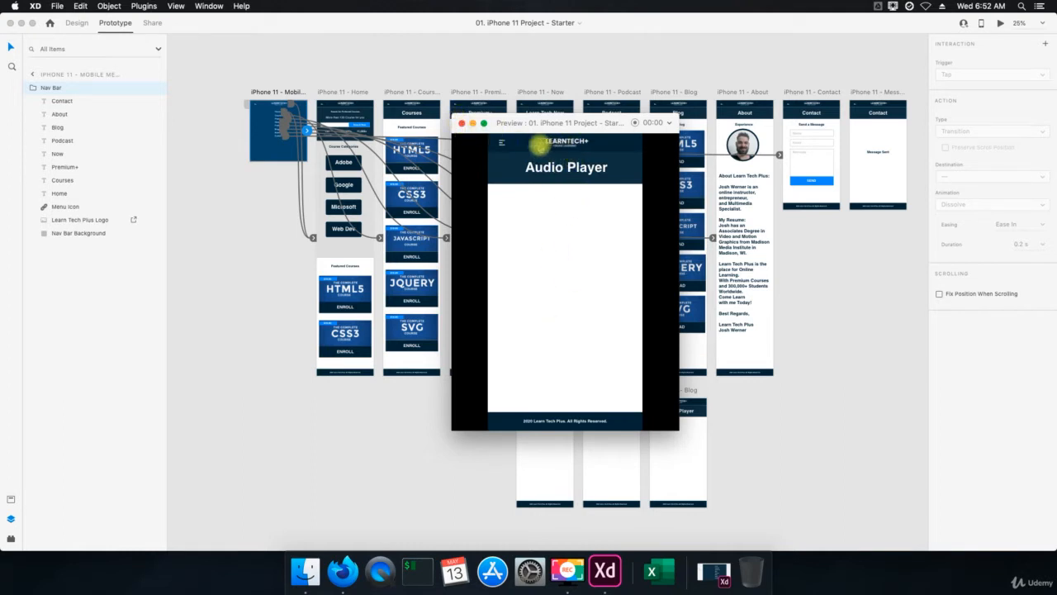
click(502, 150)
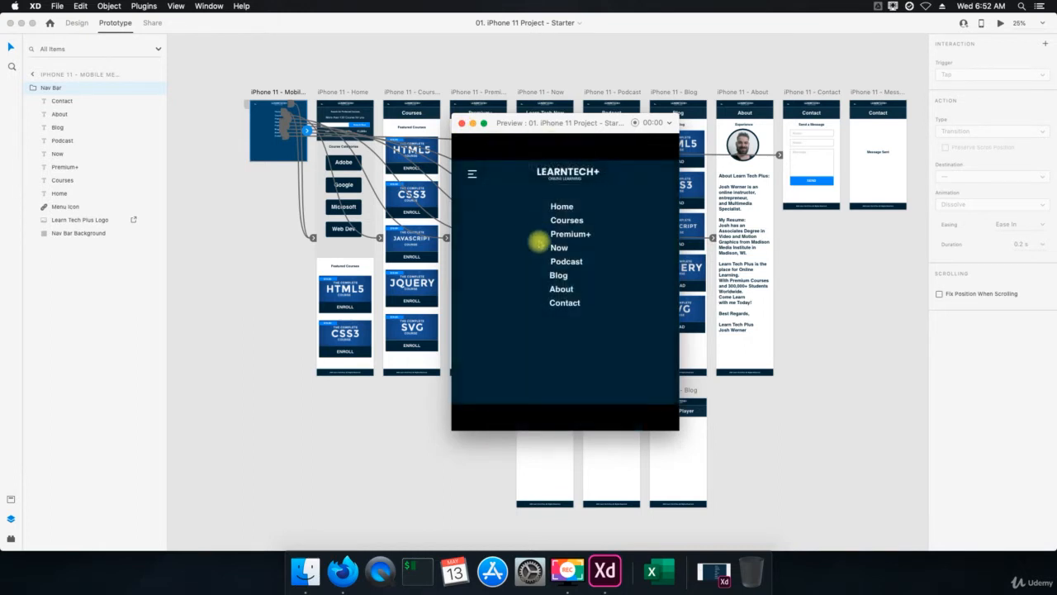
click(558, 266)
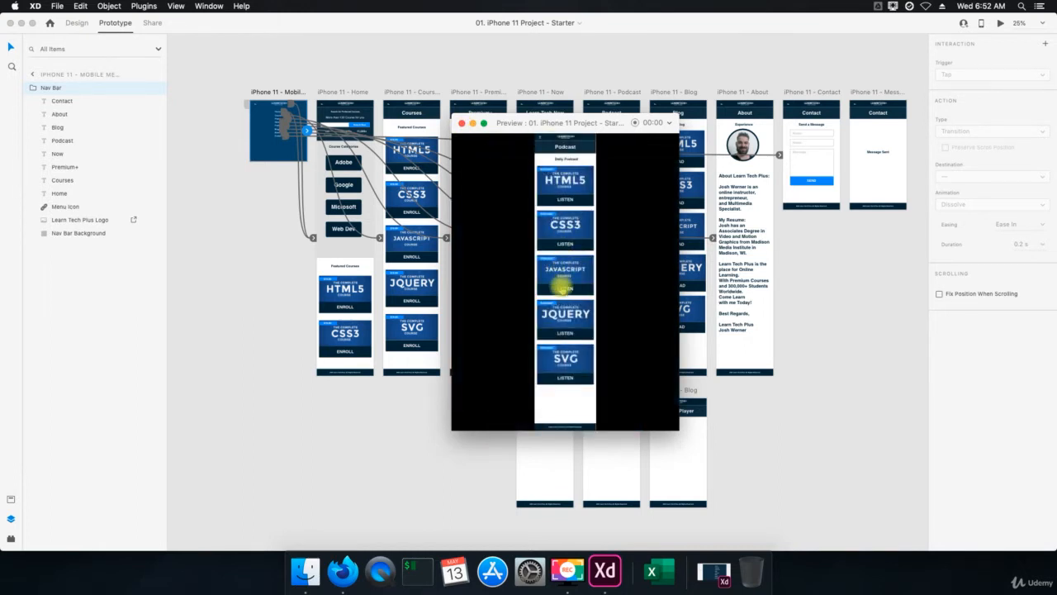
click(562, 288)
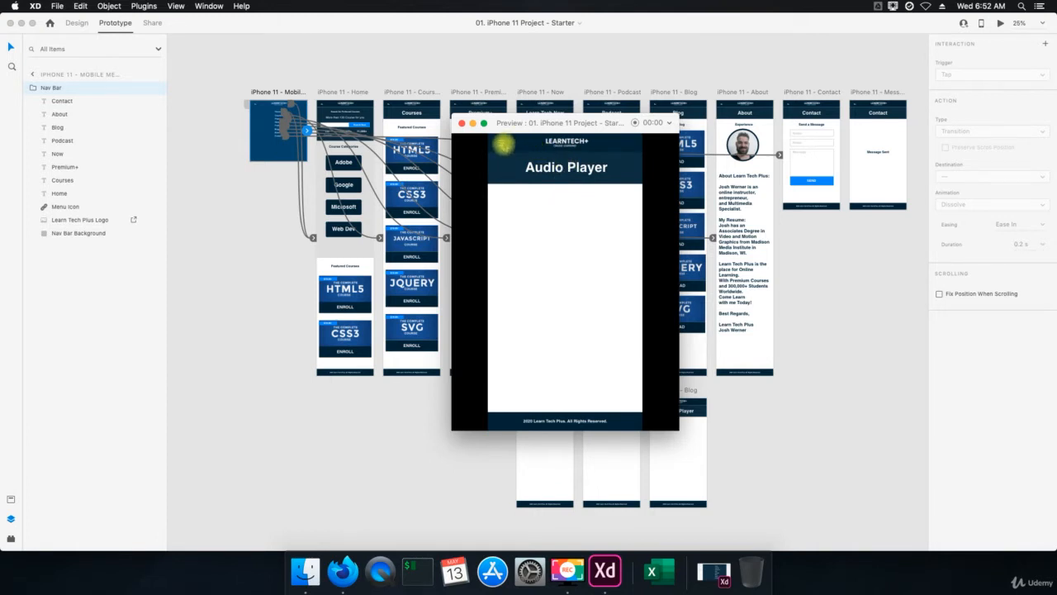
Visit the Now page, open the video player from the HTML5 video, then go to Premium+ plans.
click(500, 145)
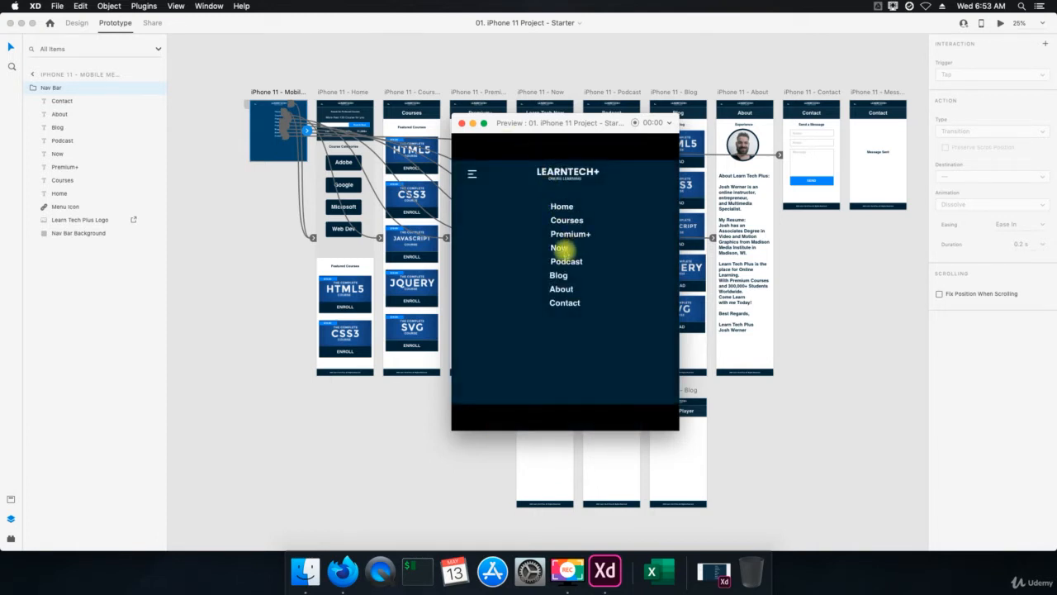
click(558, 247)
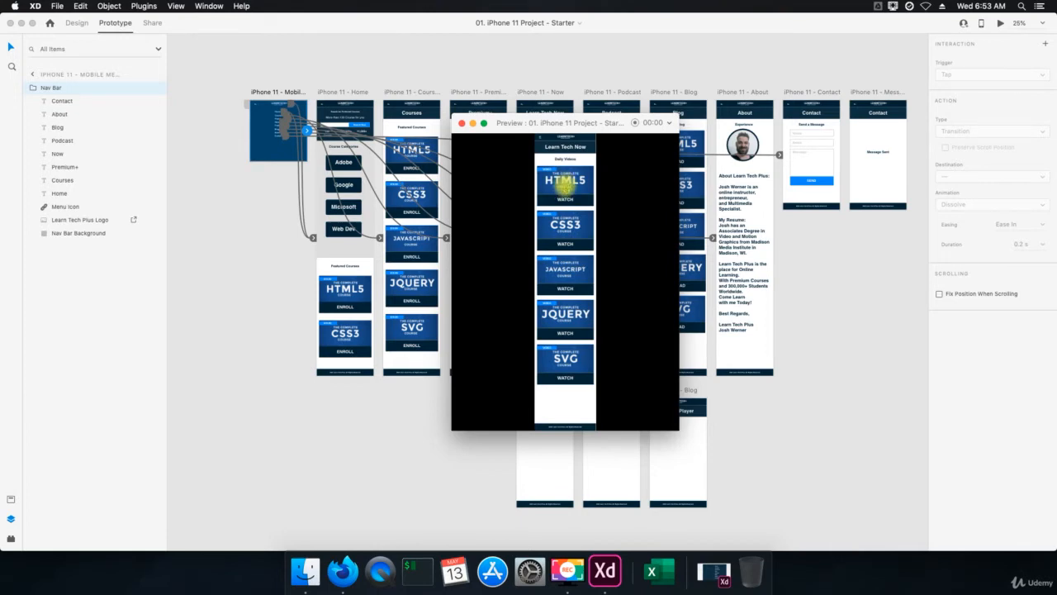
click(565, 188)
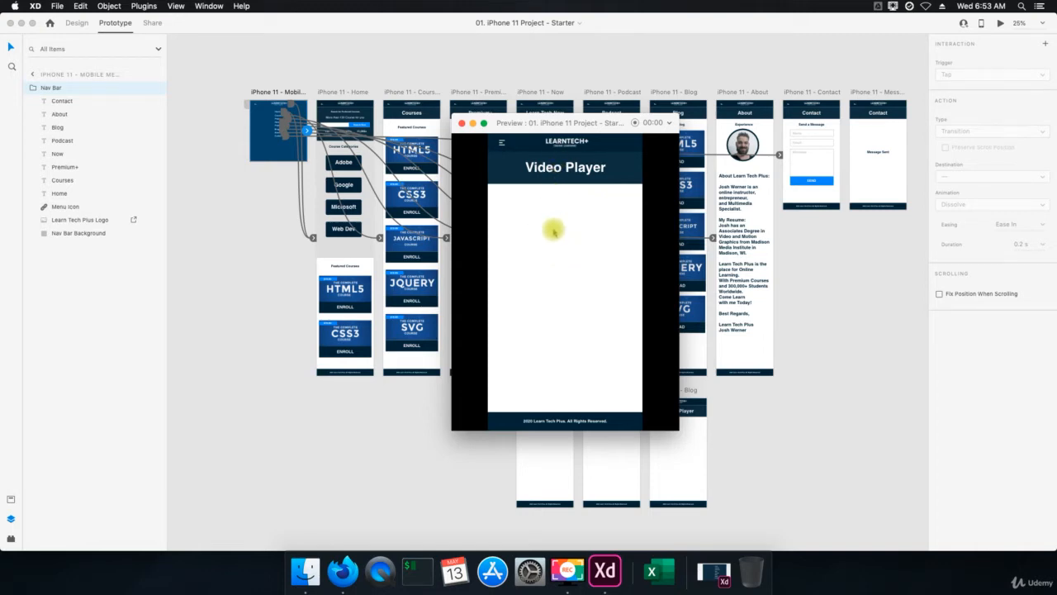
click(502, 147)
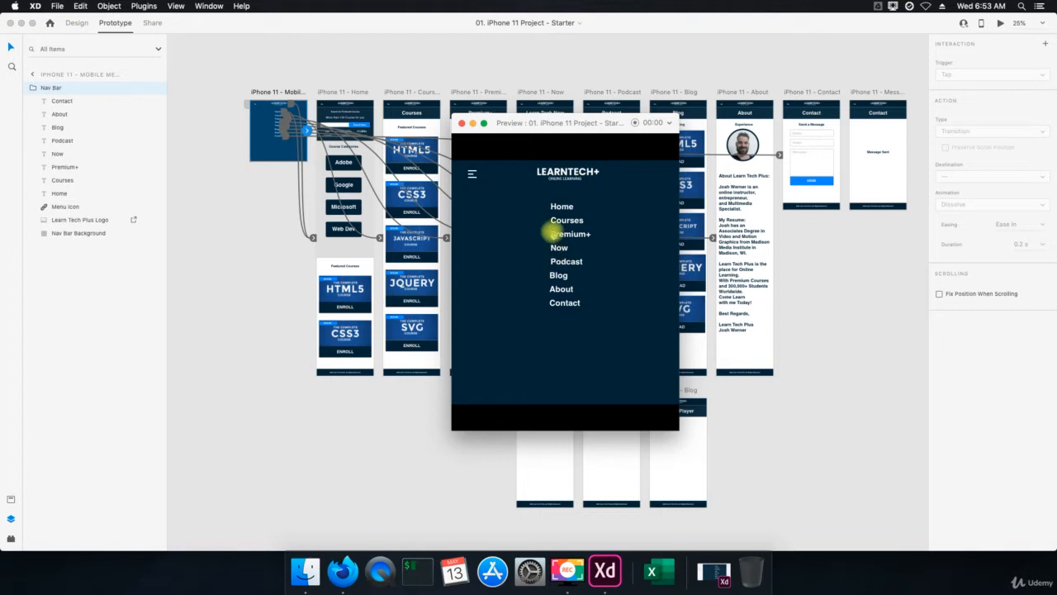
click(568, 234)
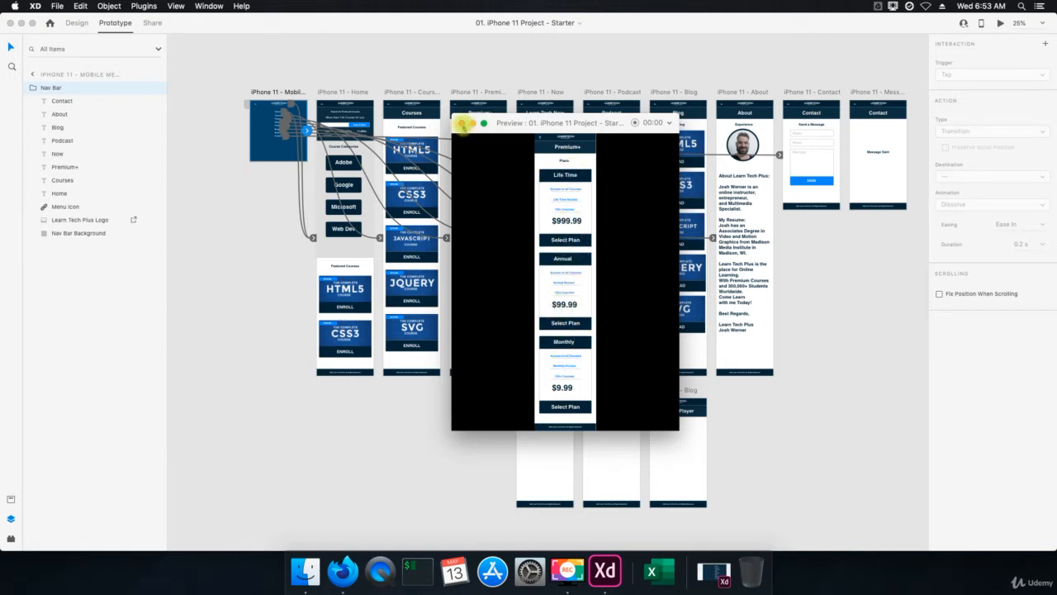
Close the preview and change the lower Blog artboard's title from Audio Player to Blog.
key(Escape)
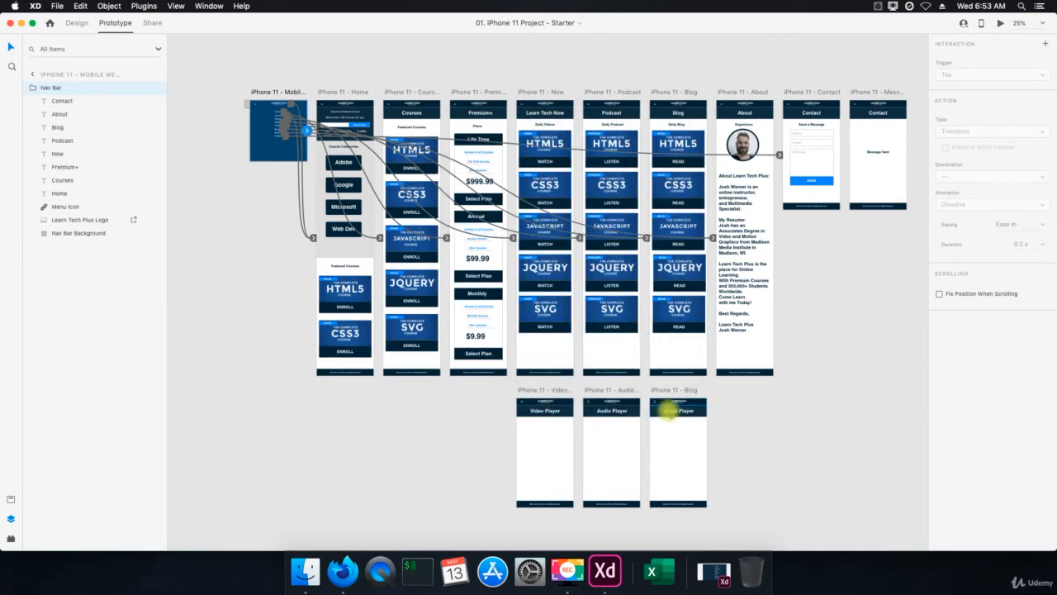
click(671, 410)
double_click(670, 411)
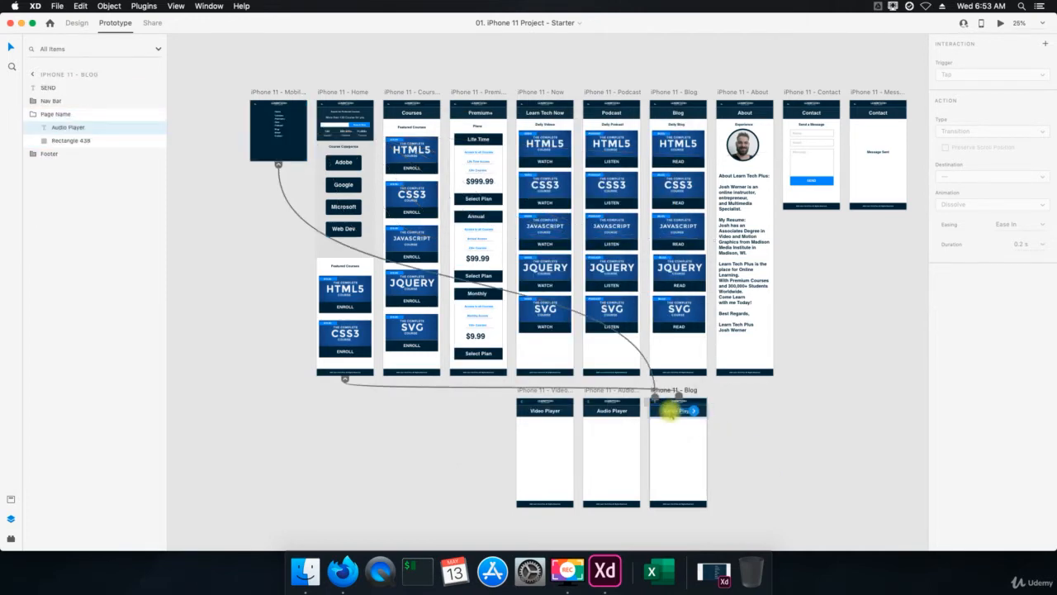
double_click(673, 409)
text(Blog)
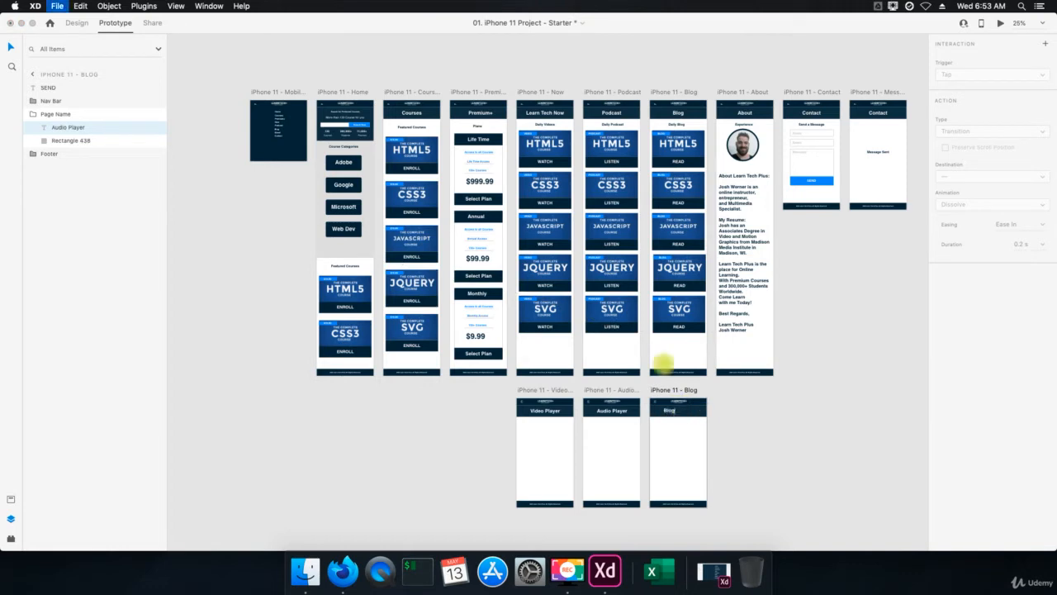
key(Escape)
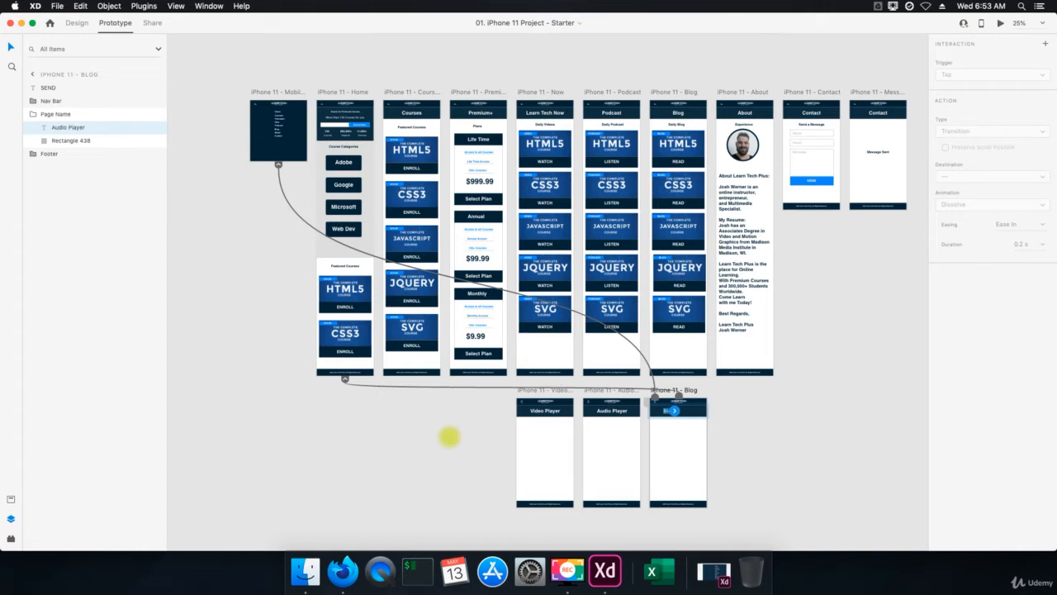
Duplicate the Video Player artboard from the Layers panel and move the copy to the start of the lower row.
click(545, 430)
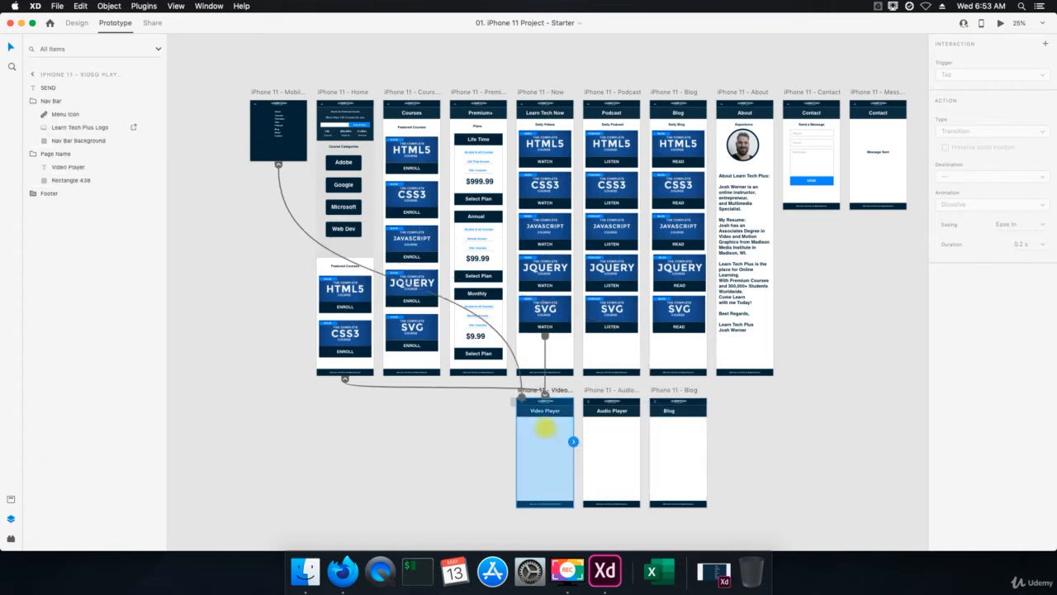
key(Escape)
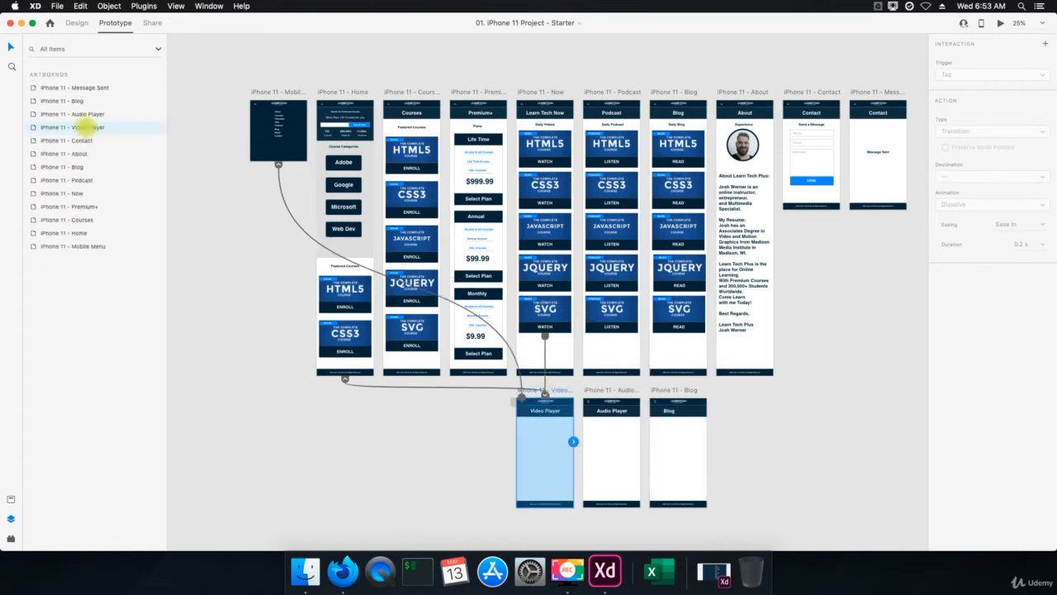
right_click(78, 127)
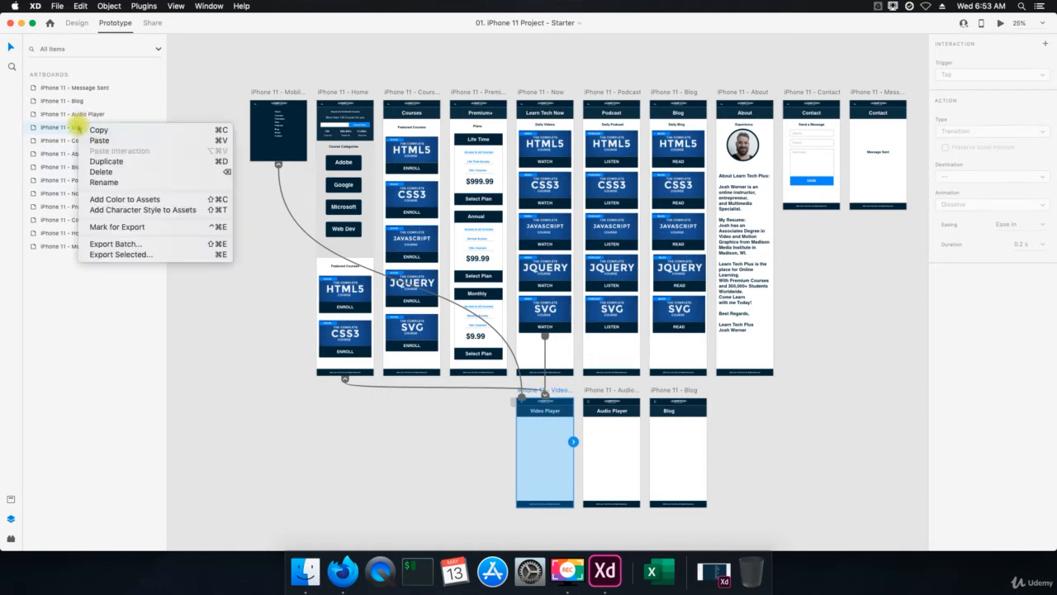
click(106, 161)
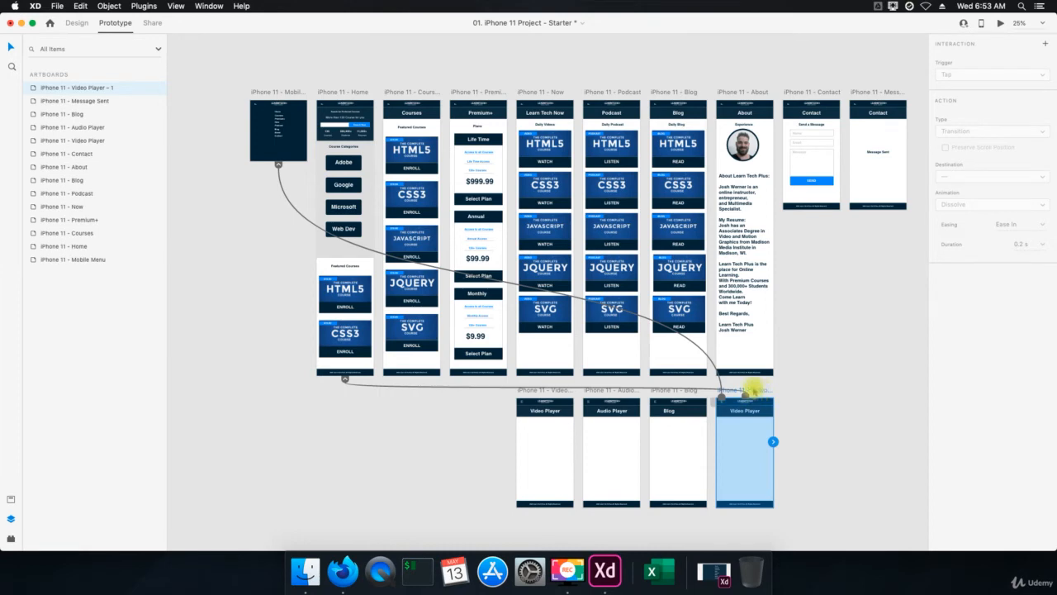
mouse_move(747, 390)
mouse_down()
mouse_move(458, 397)
mouse_move(489, 389)
mouse_up()
Rename the duplicated artboard to iPhone 11 - Checkout.
double_click(79, 88)
drag(74, 88, 159, 87)
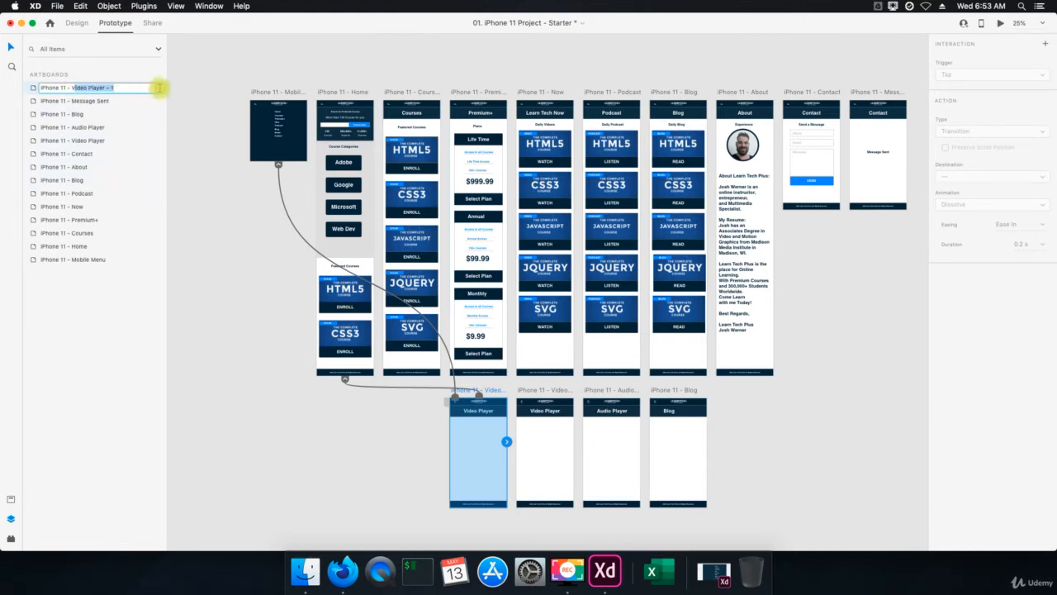
key(BackSpace)
text(Checkout)
key(Return)
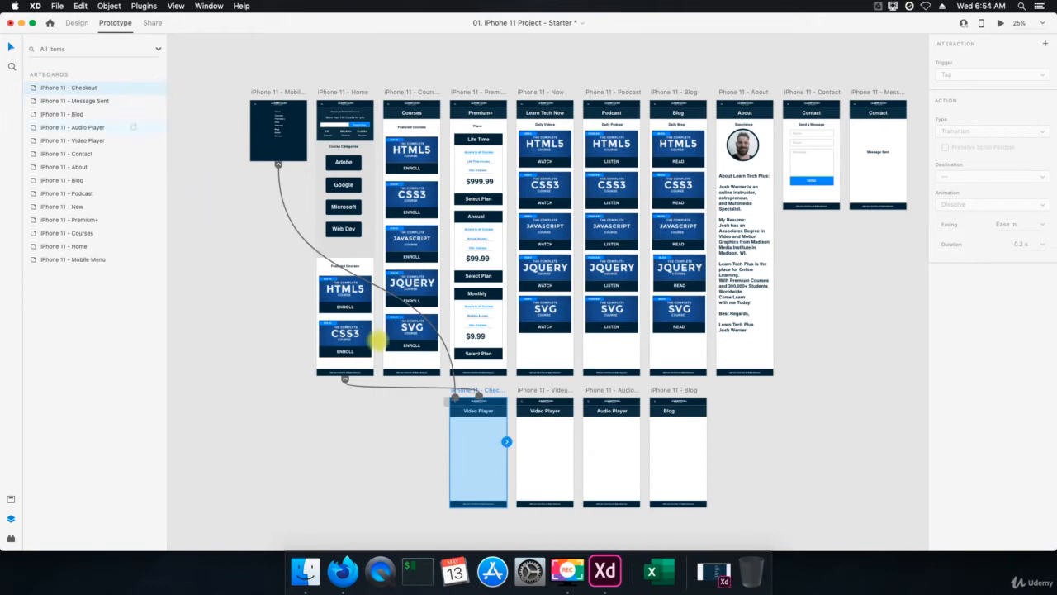
scroll(479, 428, up, 3)
scroll(479, 428, up, 3)
Drill into the Checkout artboard's Video Player title and select all its text for replacement.
click(482, 397)
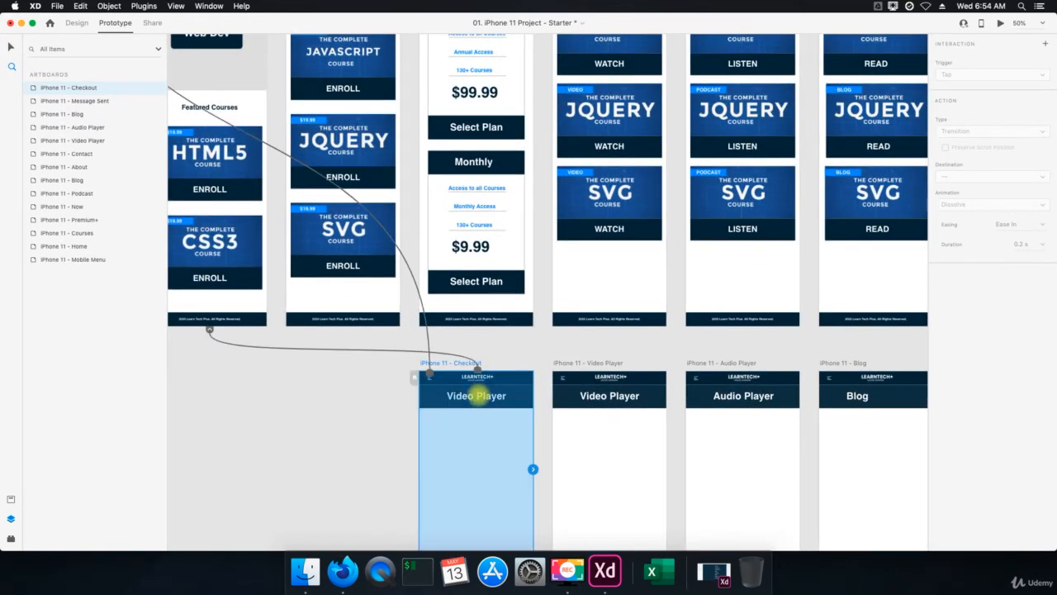
click(479, 397)
click(479, 397)
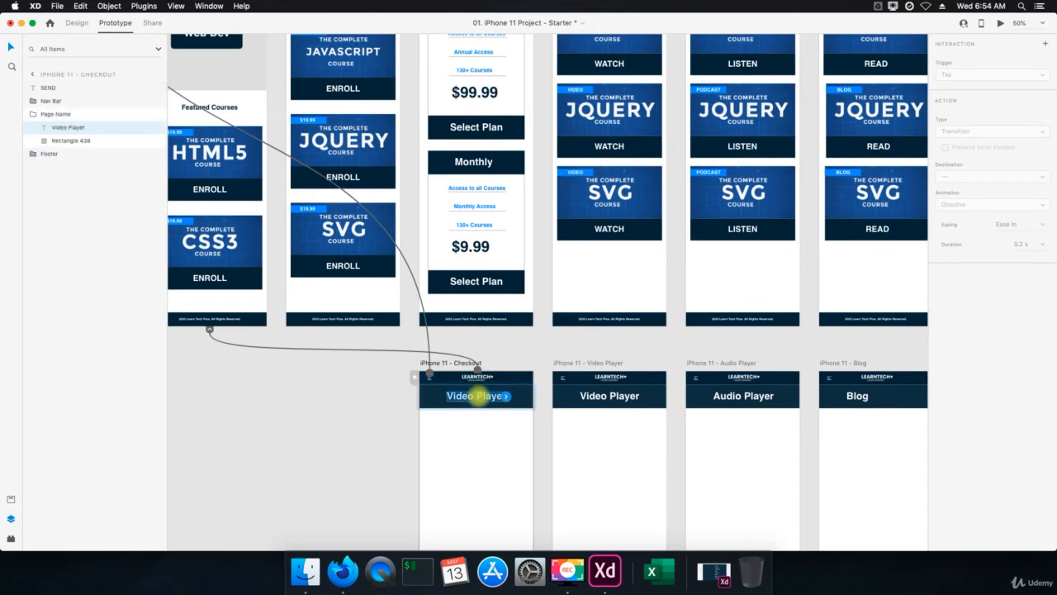
click(479, 396)
key(super+a)
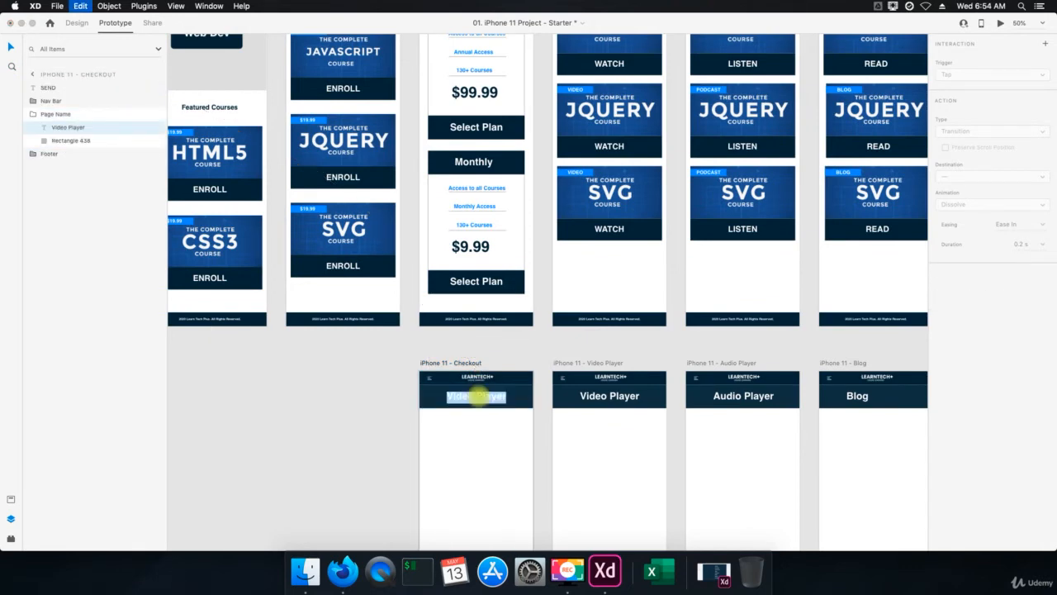
text(Checkou)
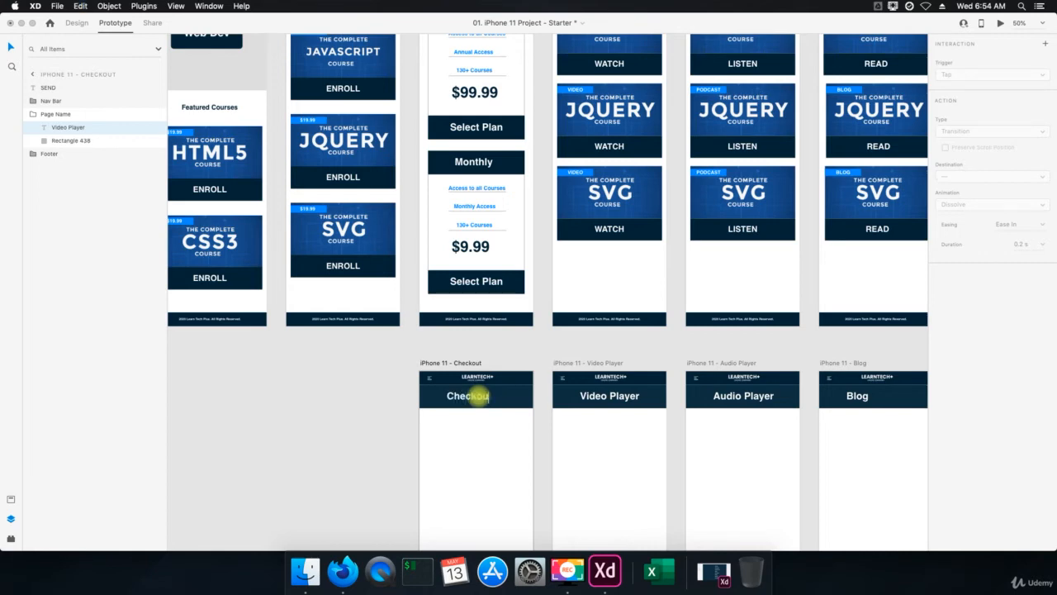
Finish the Checkout title and centre it horizontally on the artboard.
key(Escape)
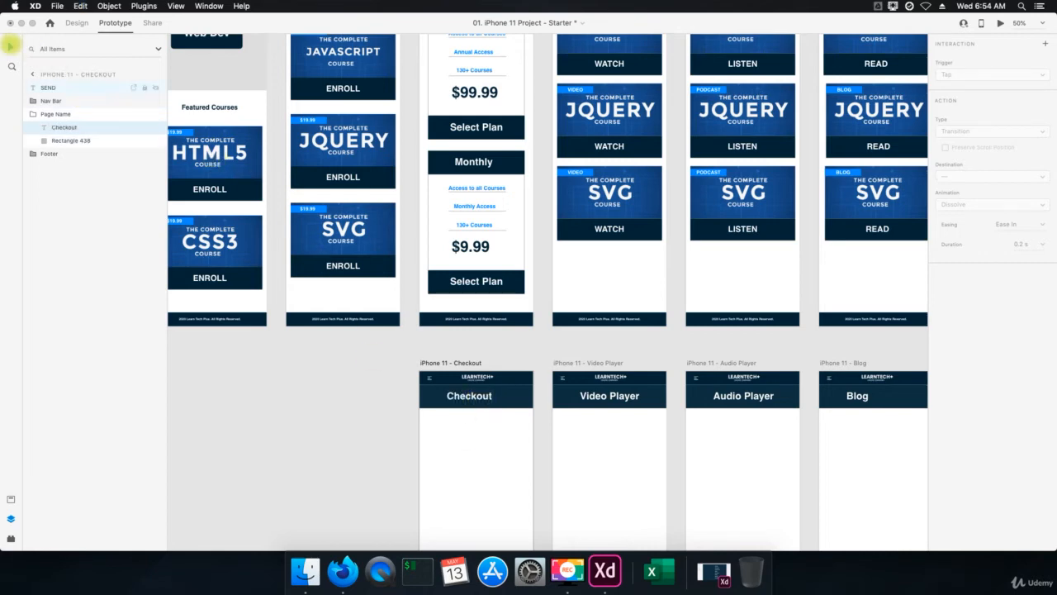
click(469, 396)
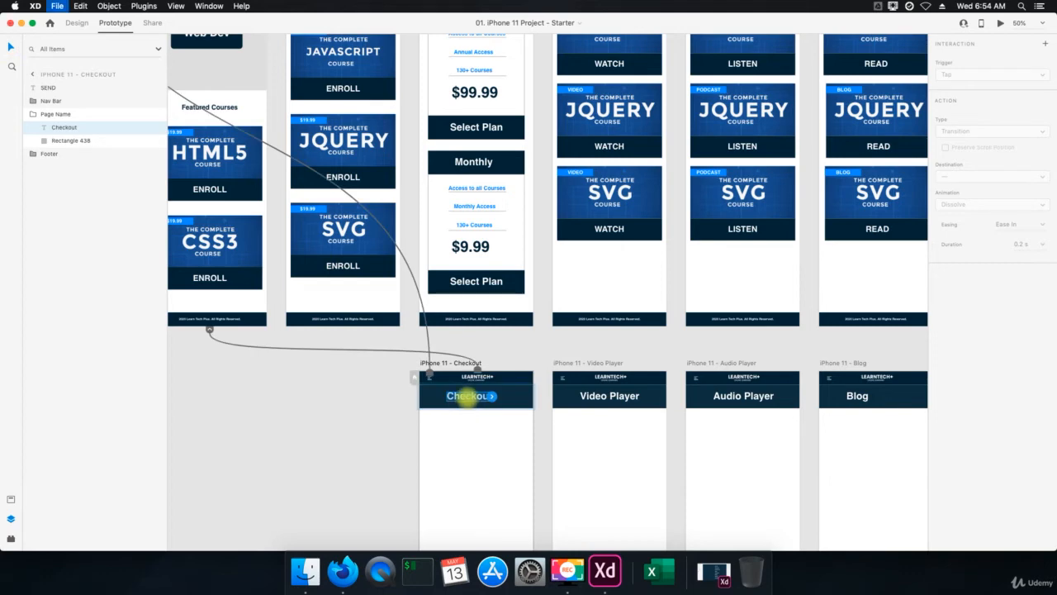
drag(469, 395, 482, 397)
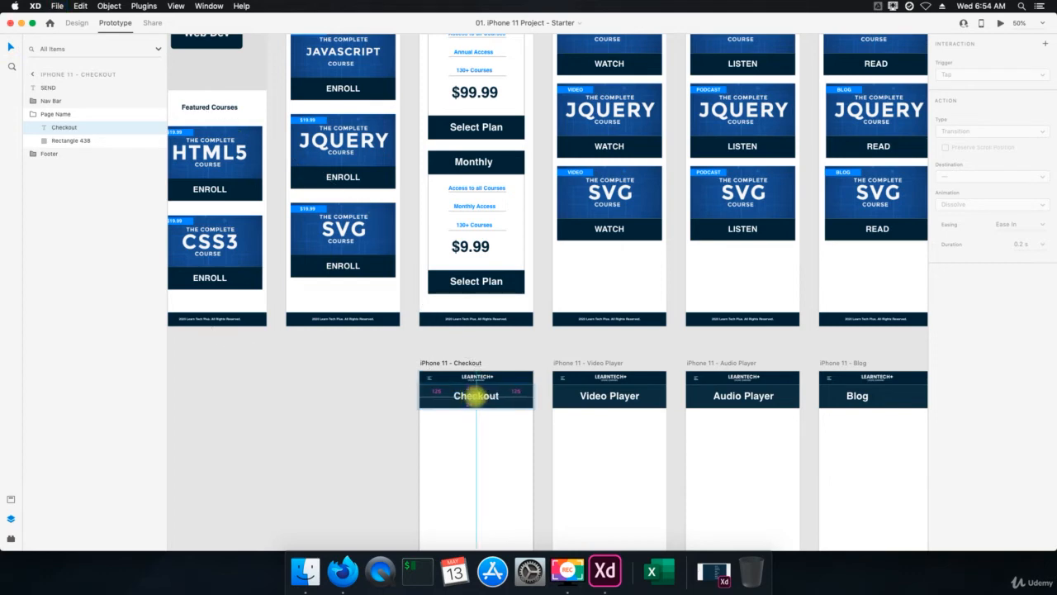
Wire the Premium+ plans group to transition to the Checkout artboard.
drag(477, 397, 477, 281)
click(475, 281)
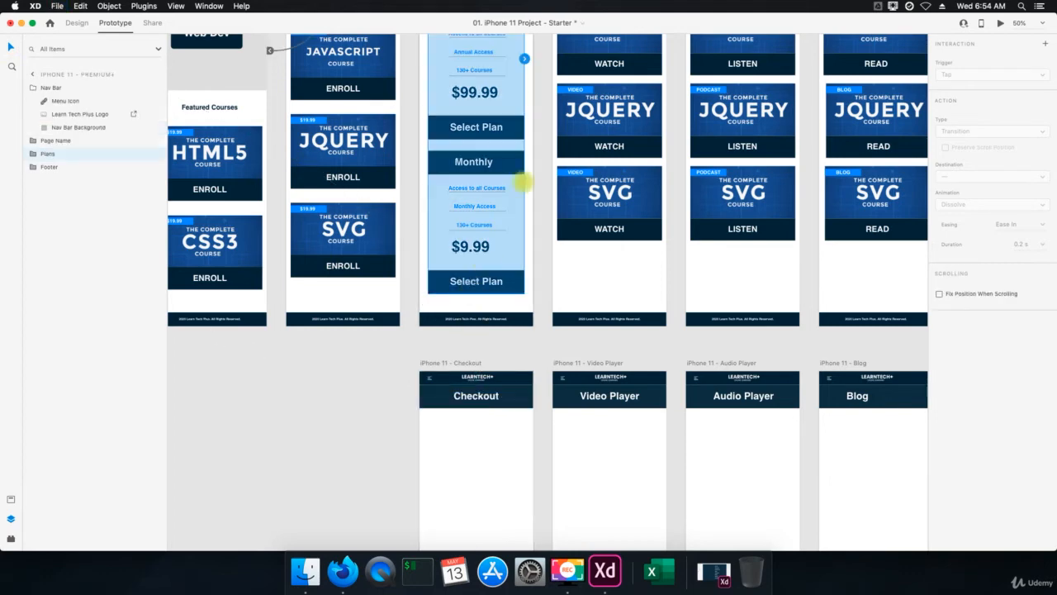
drag(525, 60, 464, 437)
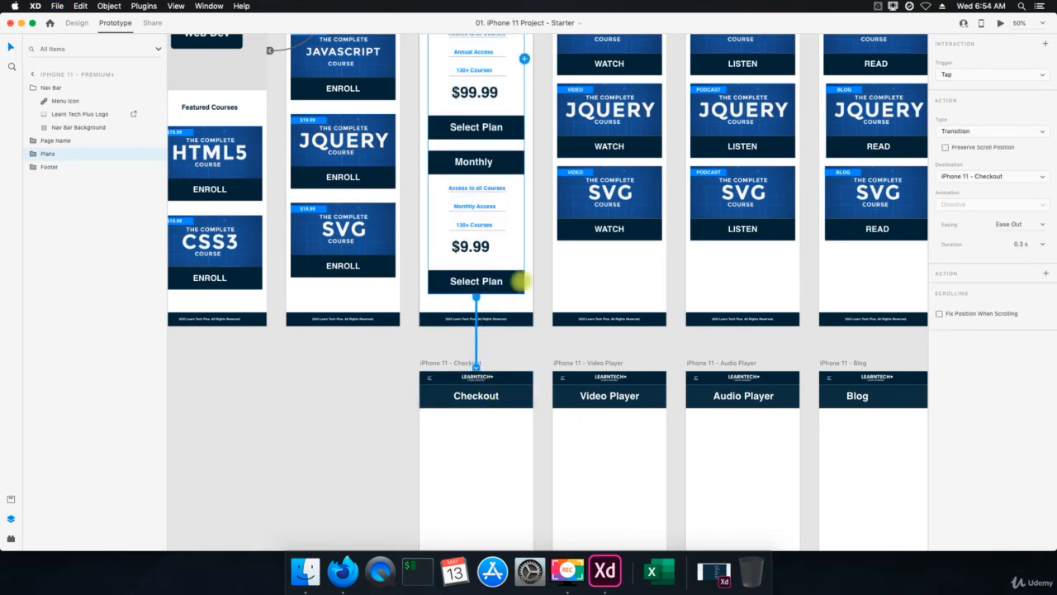
scroll(512, 281, up, 5)
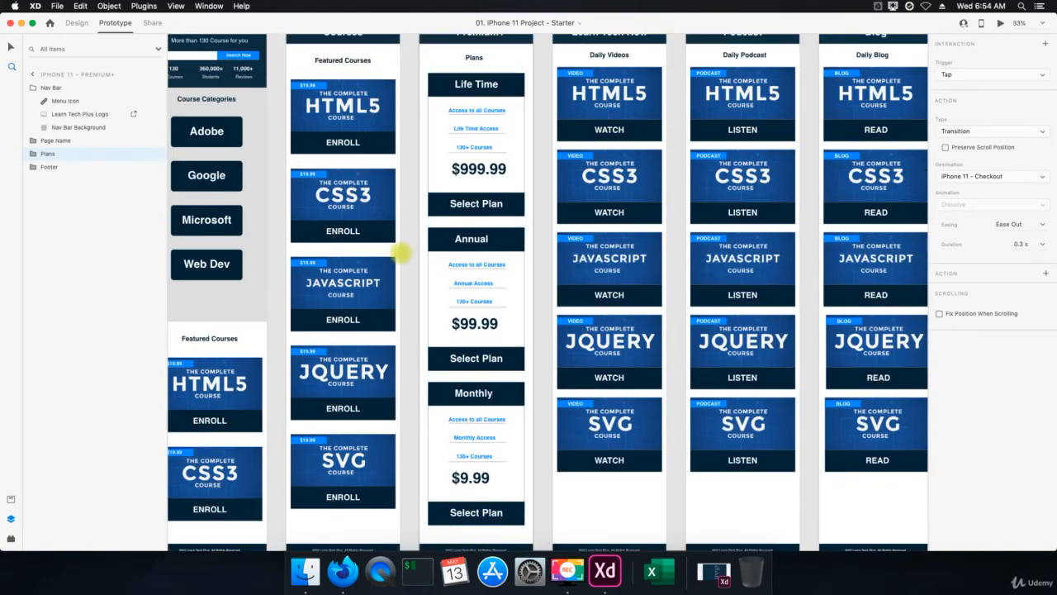
scroll(400, 254, down, 3)
scroll(347, 232, down, 3)
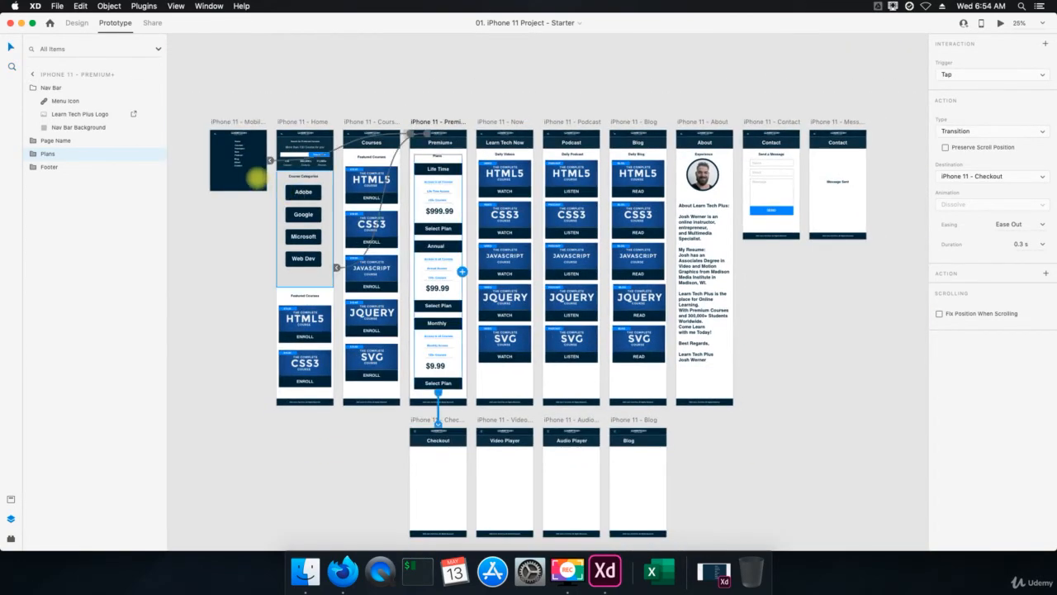
Preview from the Mobile Menu through Contact, Blog and Premium+, confirming Select Plan opens Checkout.
click(238, 157)
click(1000, 23)
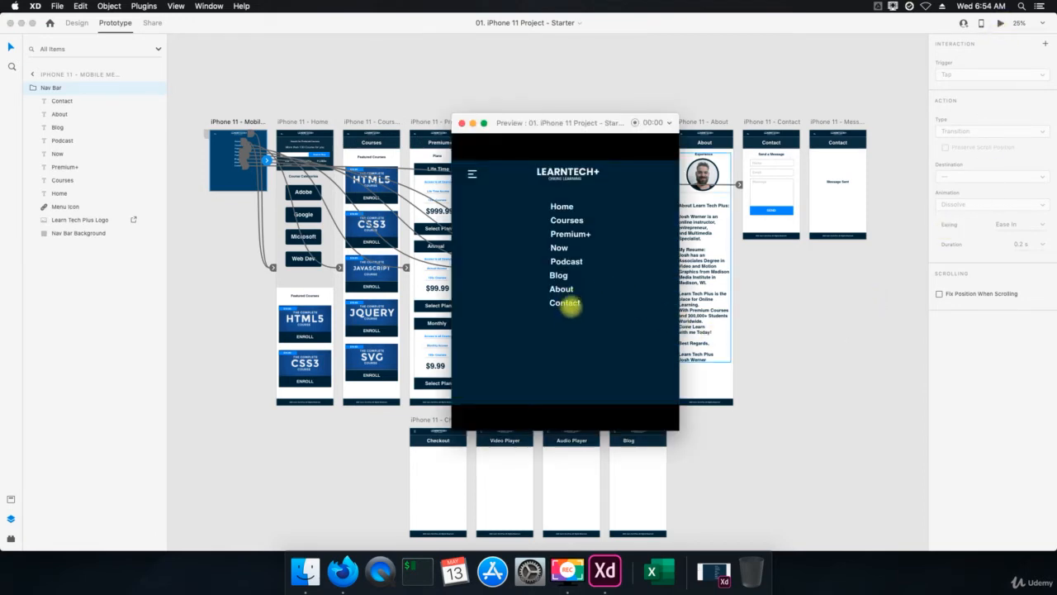
click(566, 303)
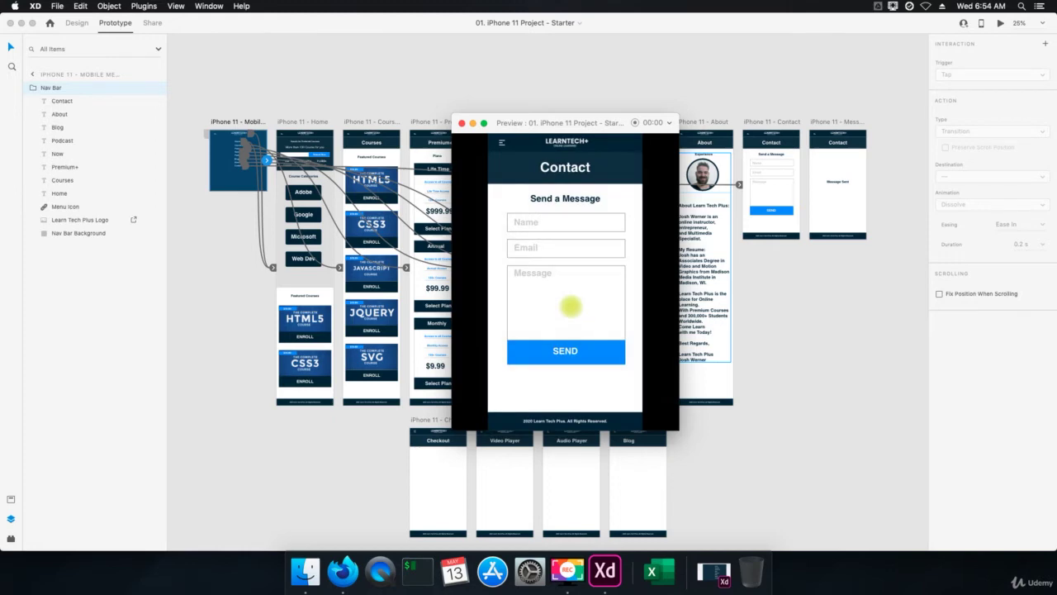
click(501, 143)
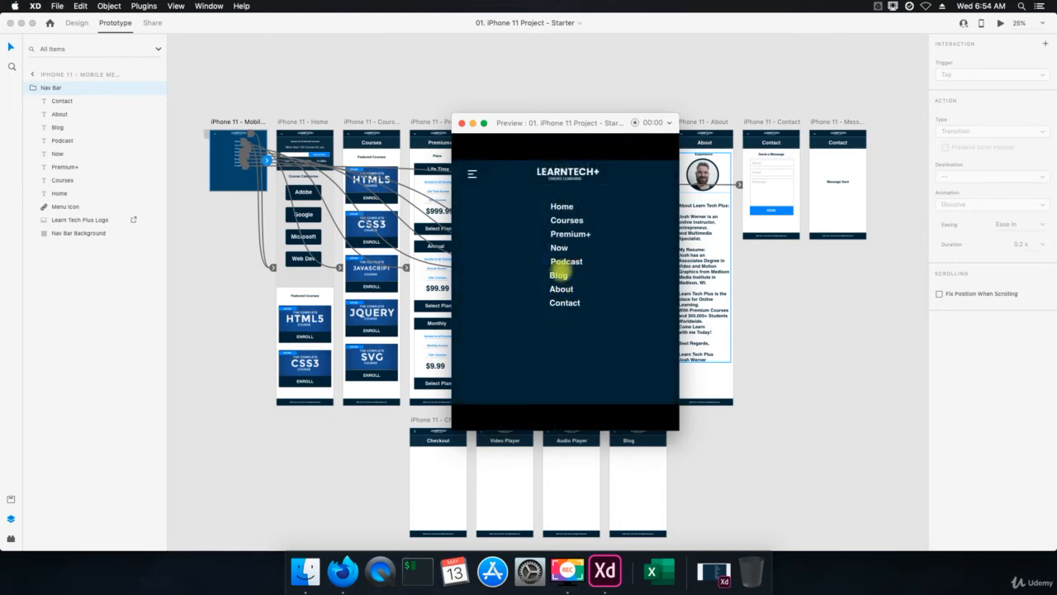
click(558, 275)
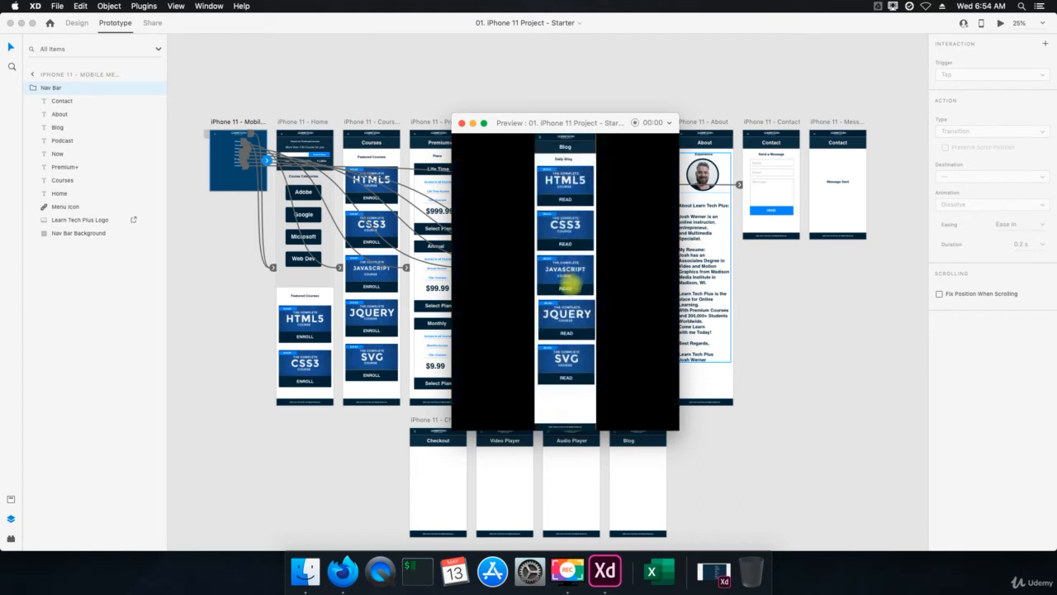
click(500, 143)
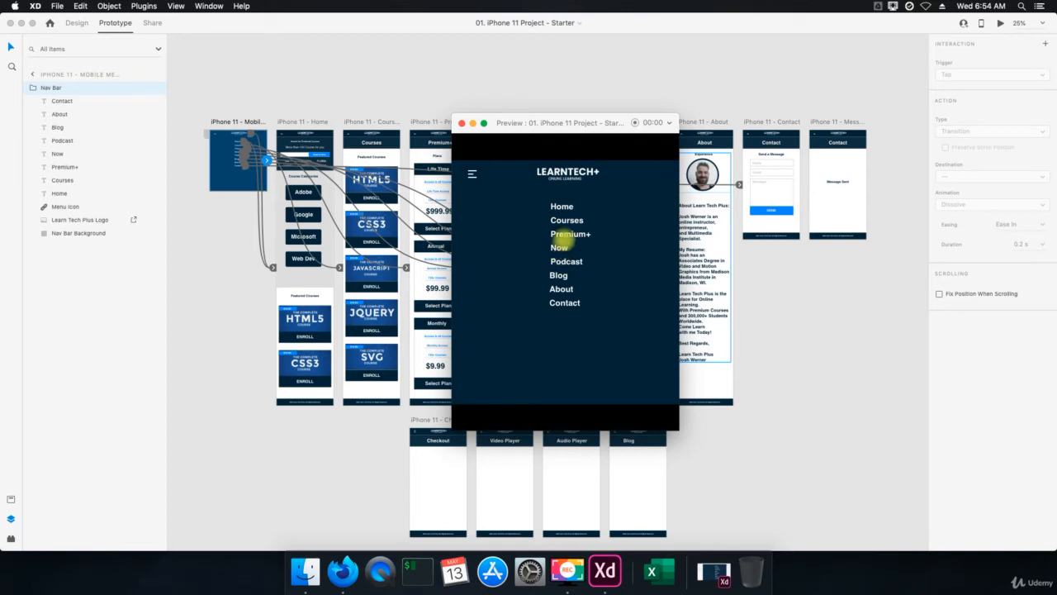
click(569, 234)
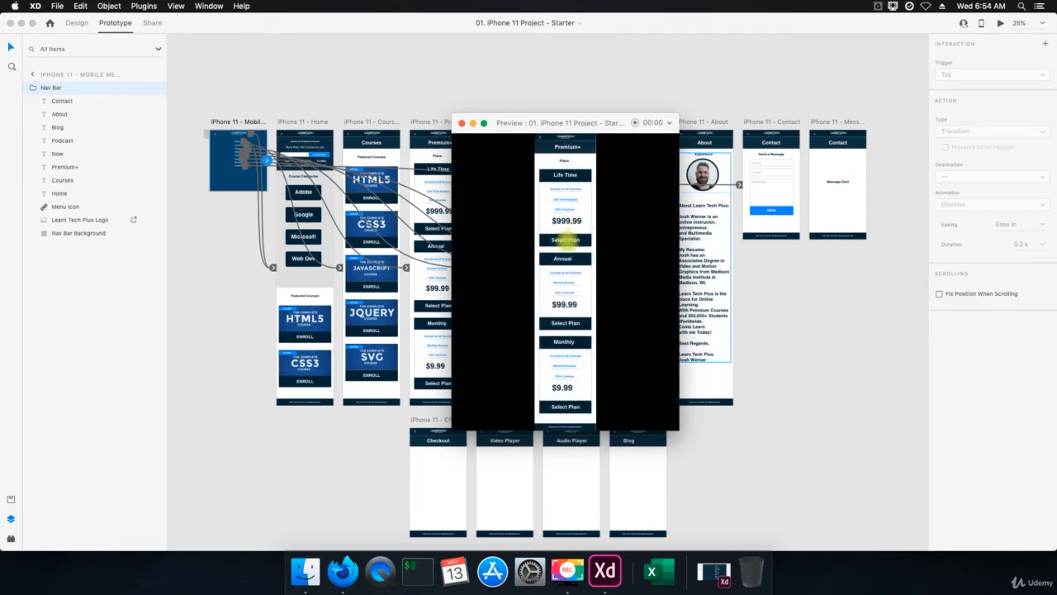
click(566, 239)
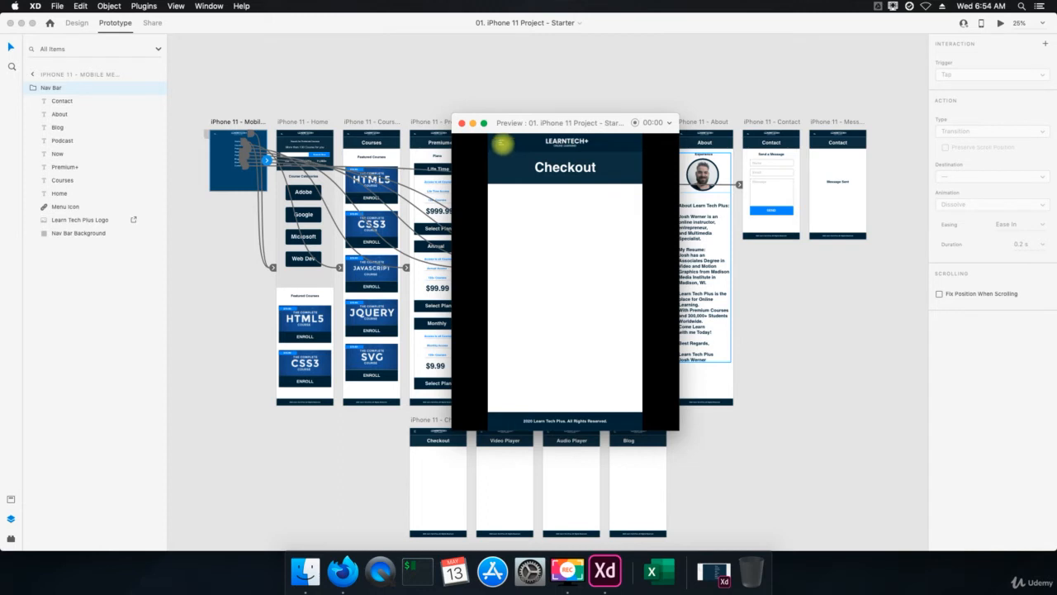
Check that Enroll under HTML5 on Courses still leads to Premium+ plans, then close the preview.
click(502, 145)
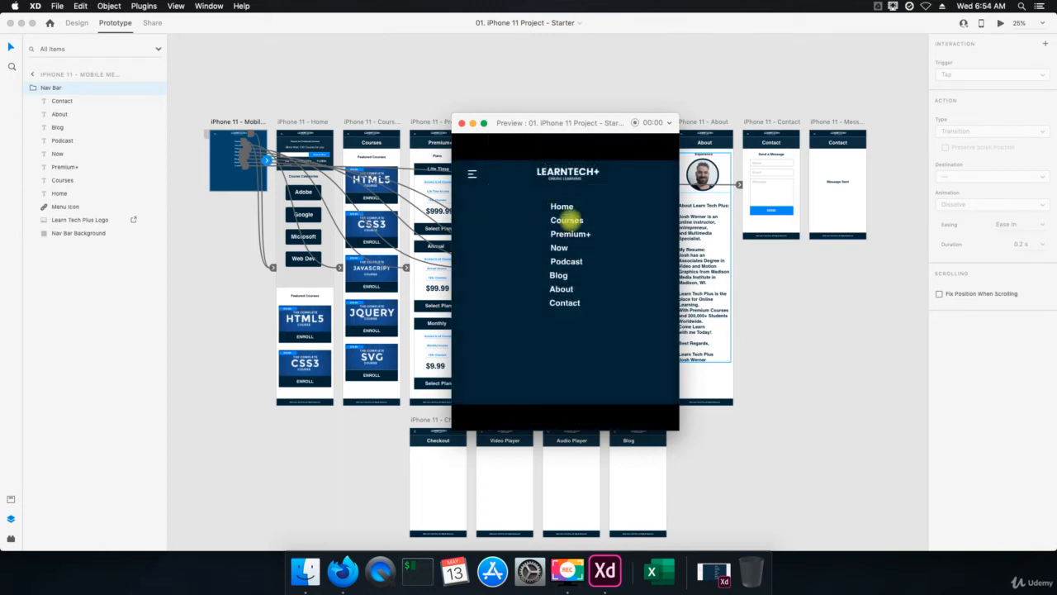
click(566, 220)
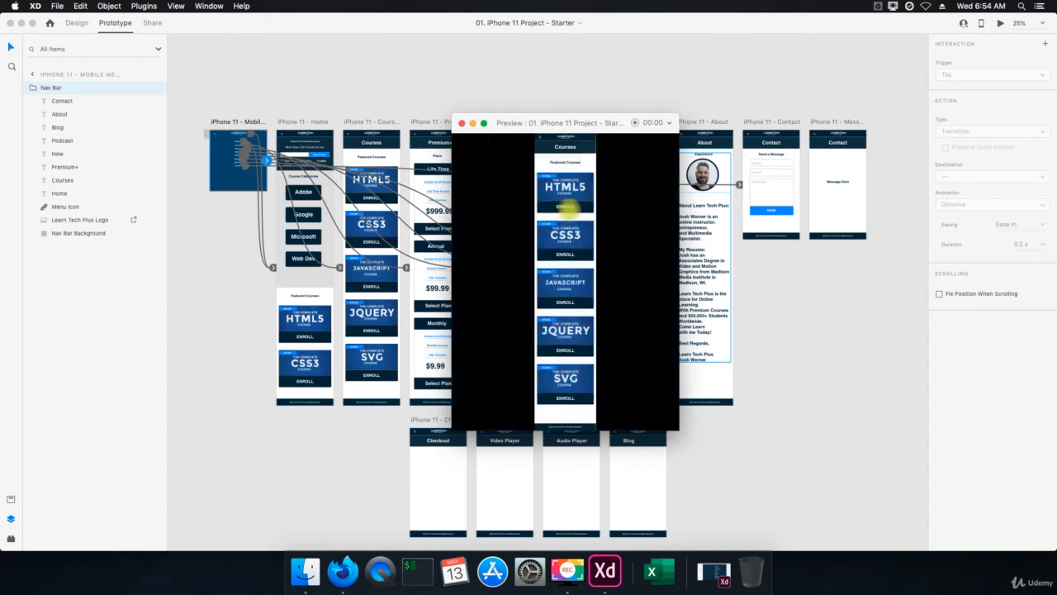
click(566, 206)
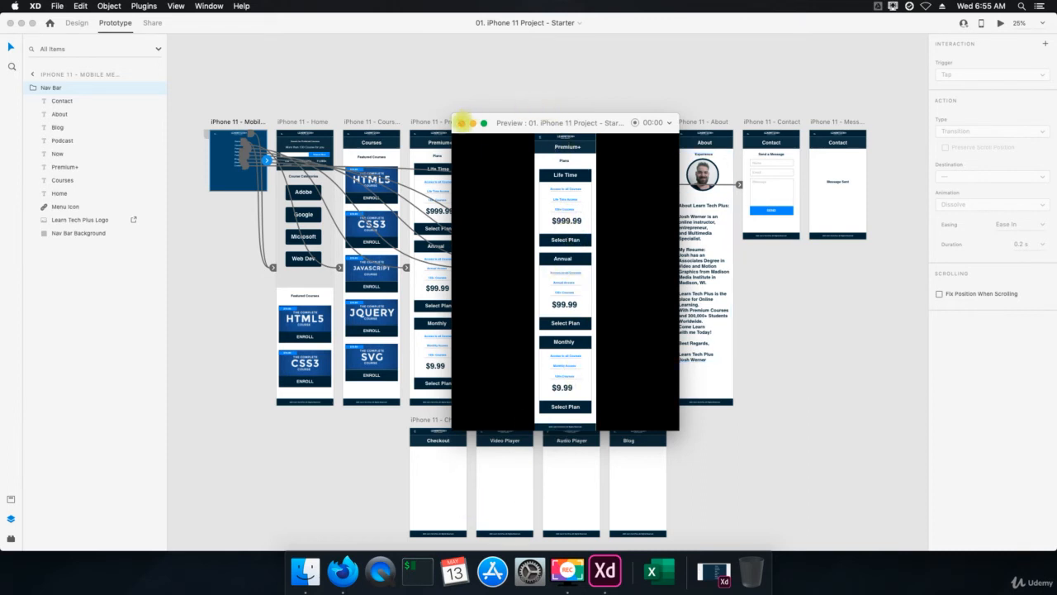
click(462, 123)
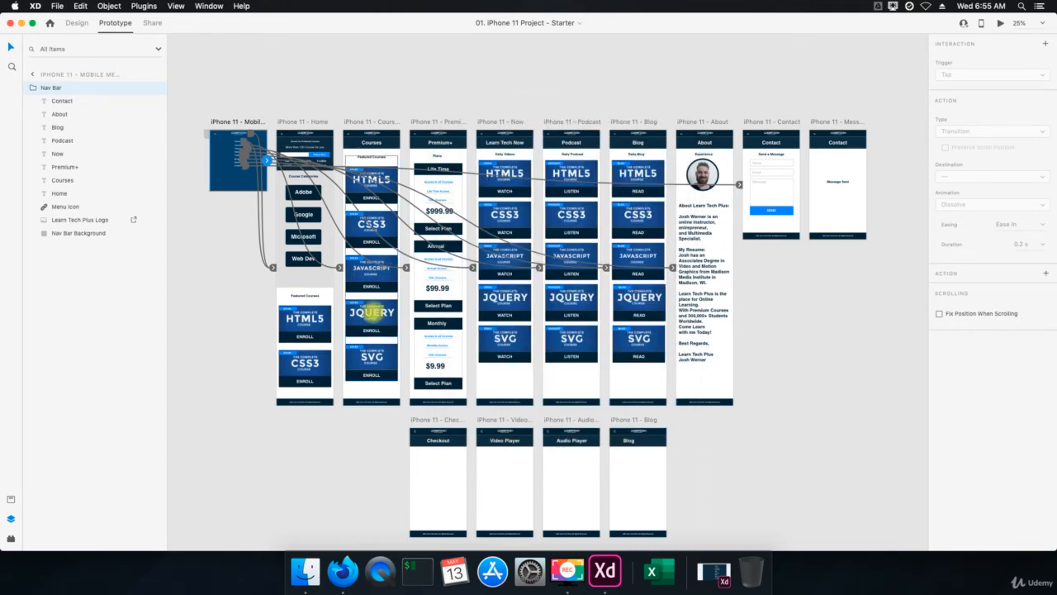
Relink the Courses artboard's course cards column to the Checkout artboard.
click(371, 267)
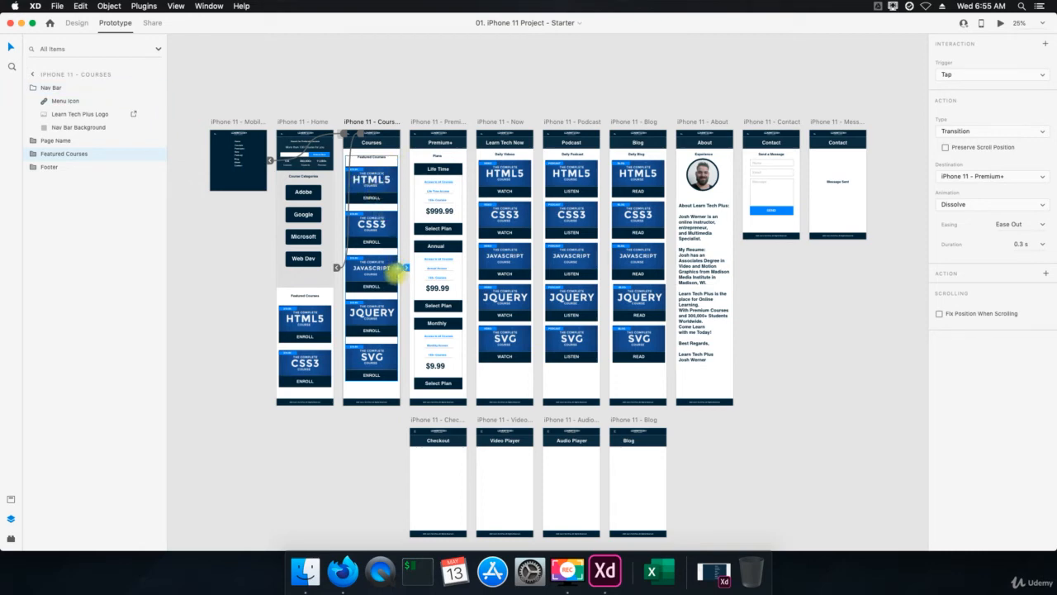
scroll(397, 272, up, 3)
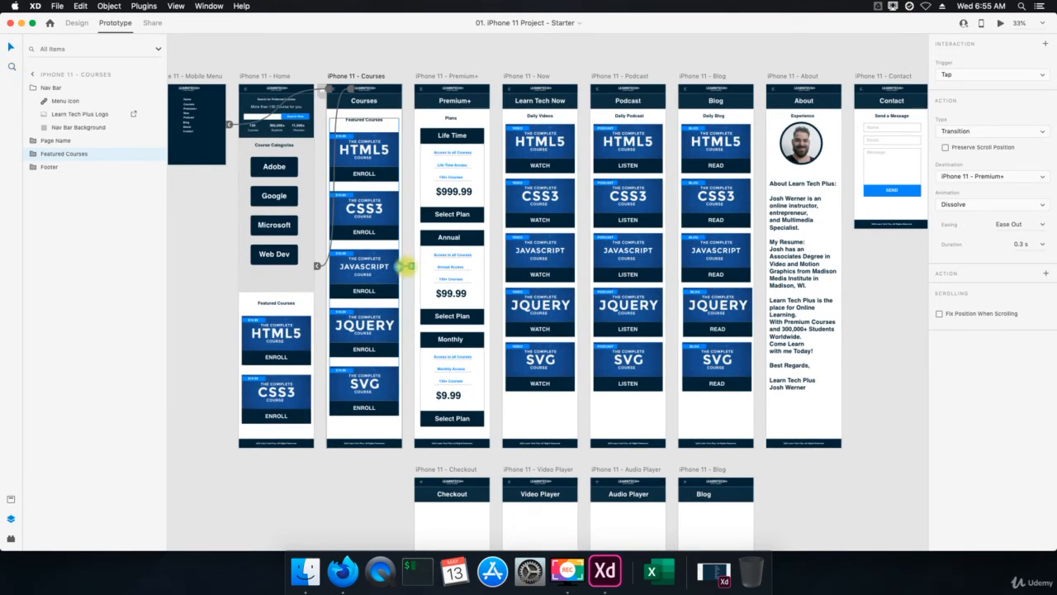
scroll(407, 265, up, 3)
scroll(407, 266, up, 3)
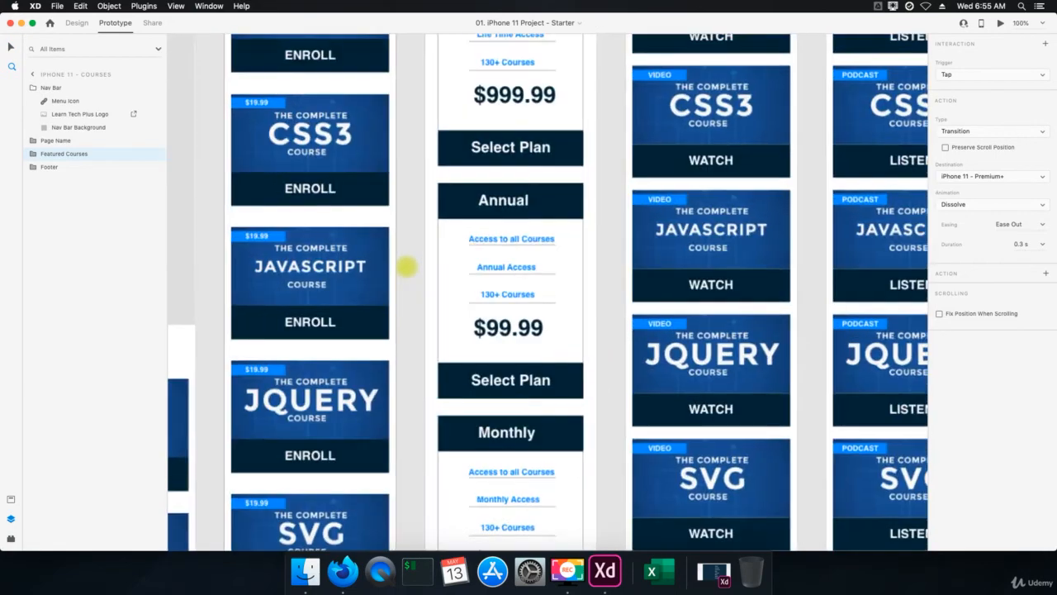
scroll(407, 265, up, 3)
click(407, 266)
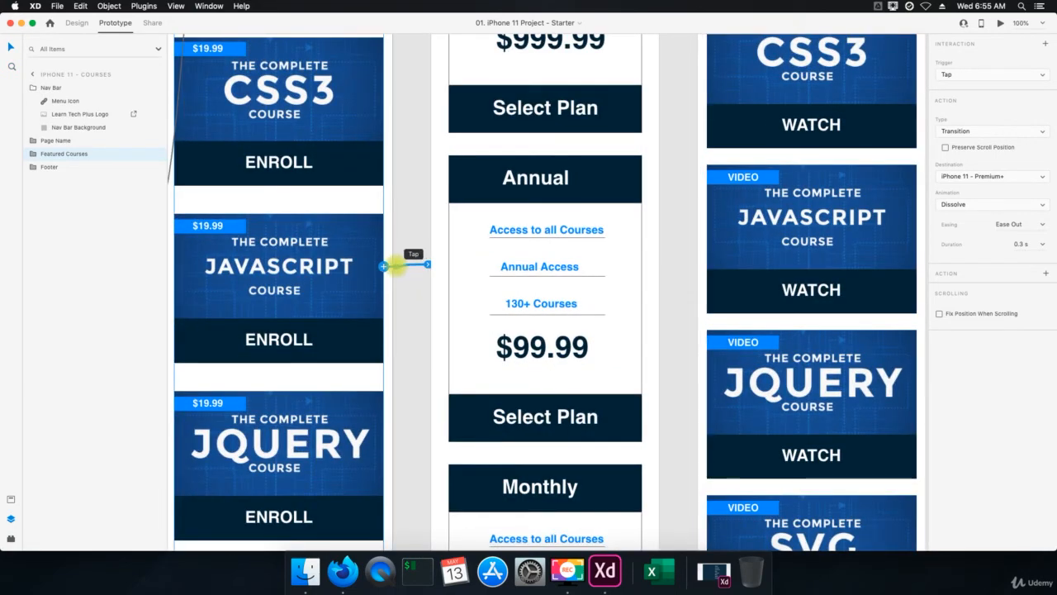
click(410, 266)
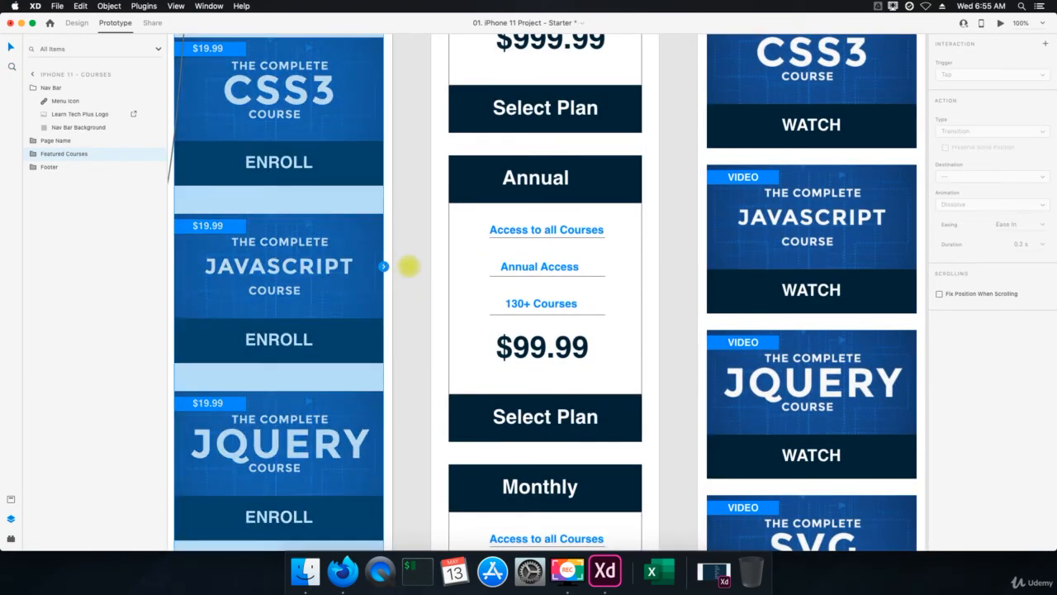
scroll(390, 304, down, 5)
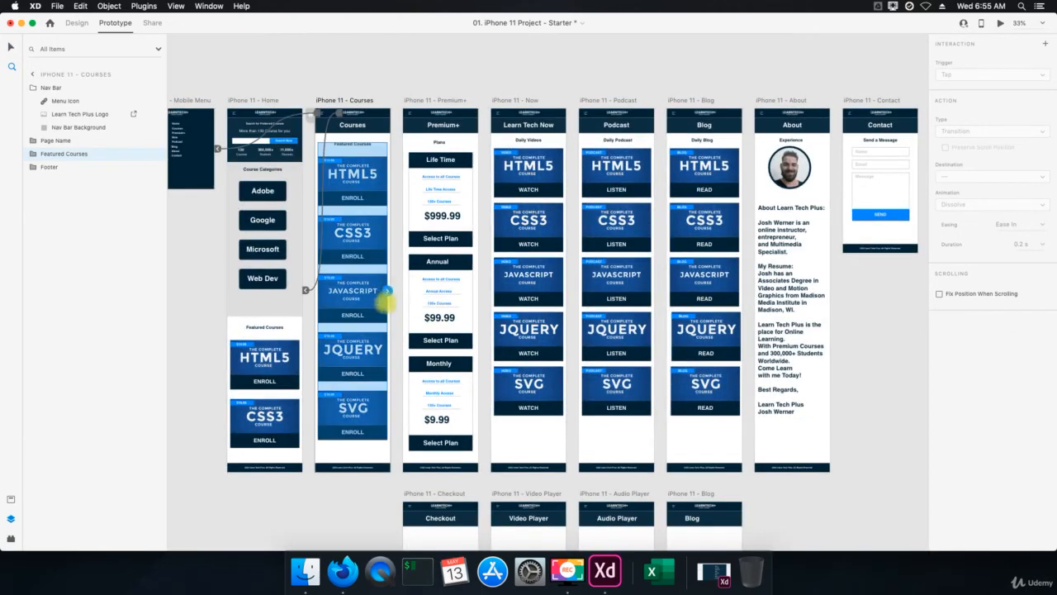
drag(386, 290, 435, 525)
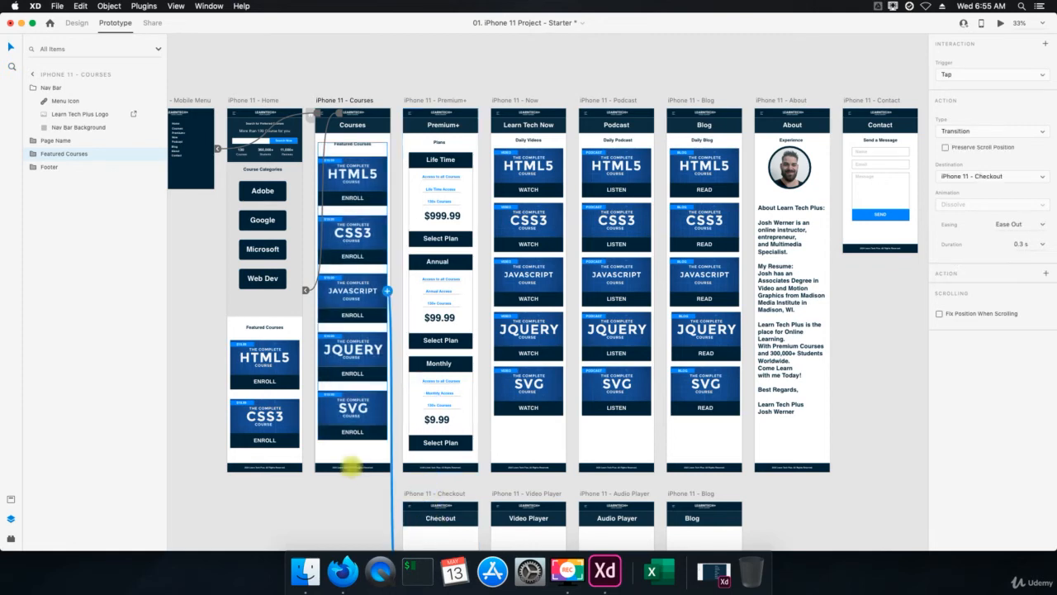
Relink the Home artboard's featured courses group to the Checkout artboard.
click(293, 401)
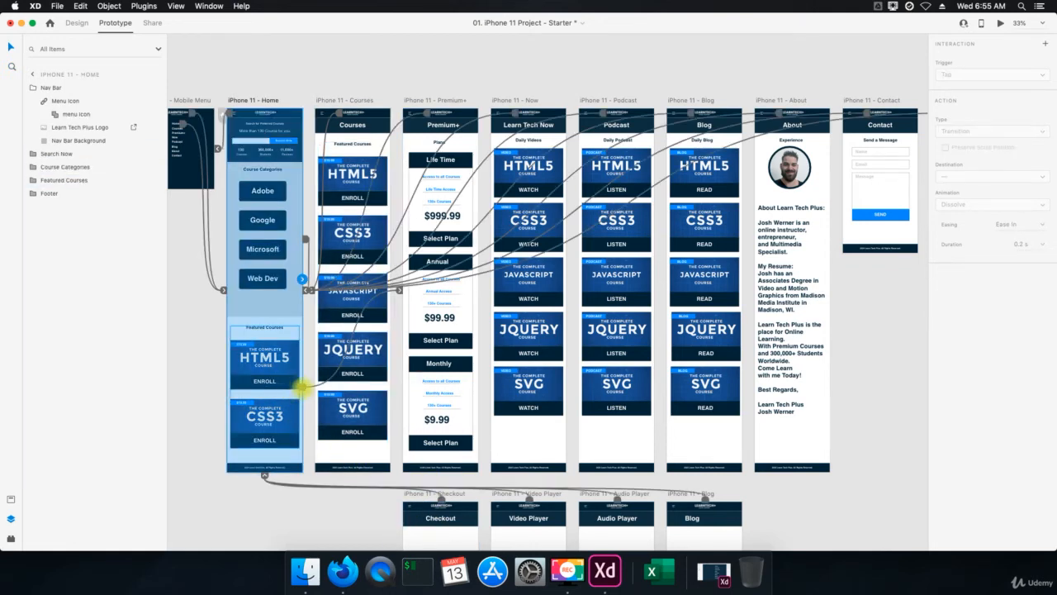
click(307, 383)
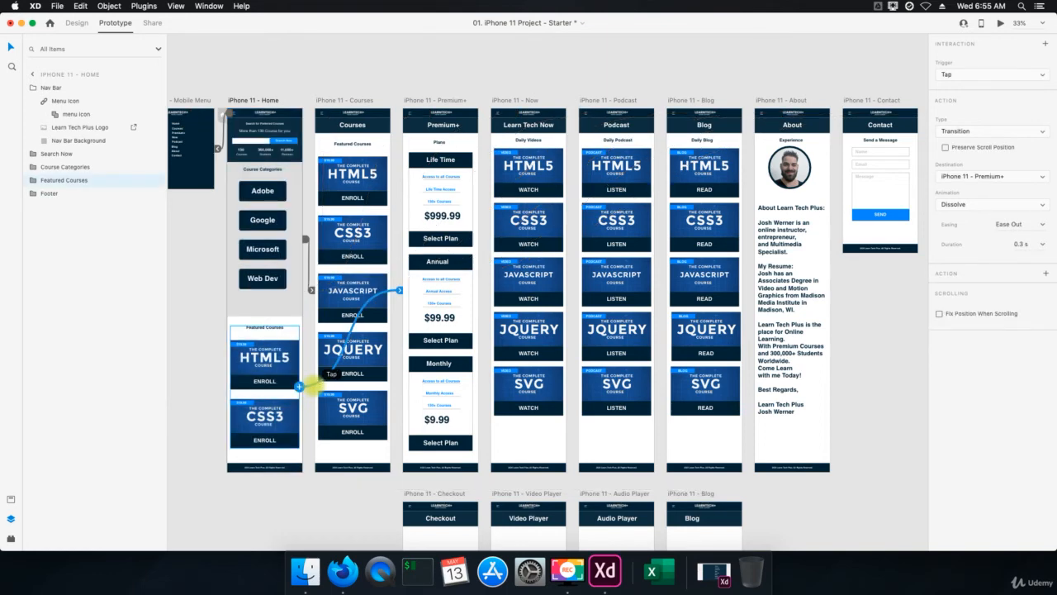
scroll(307, 383, down, 3)
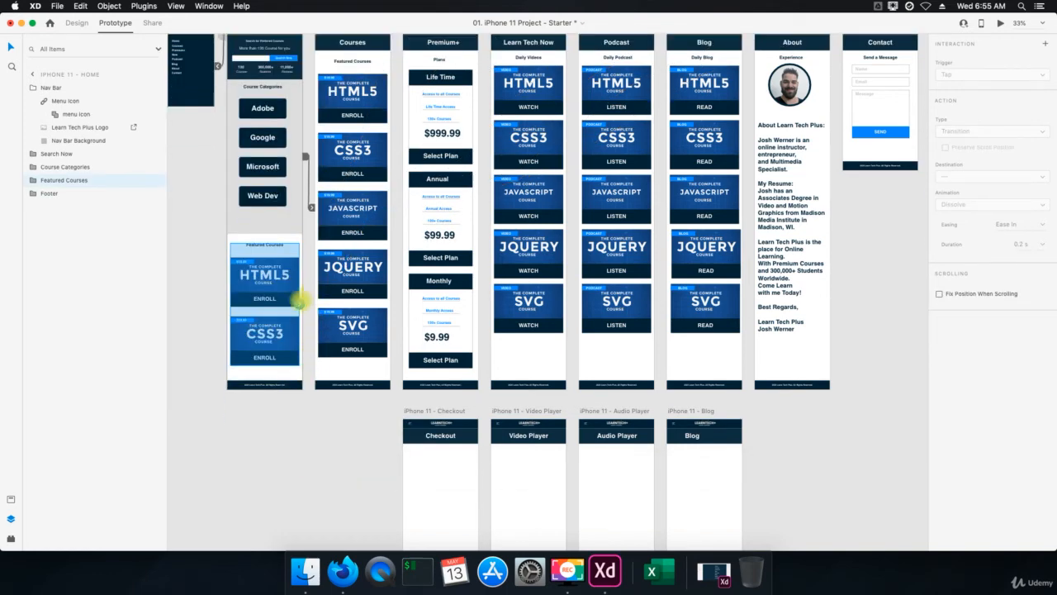
drag(297, 304, 426, 477)
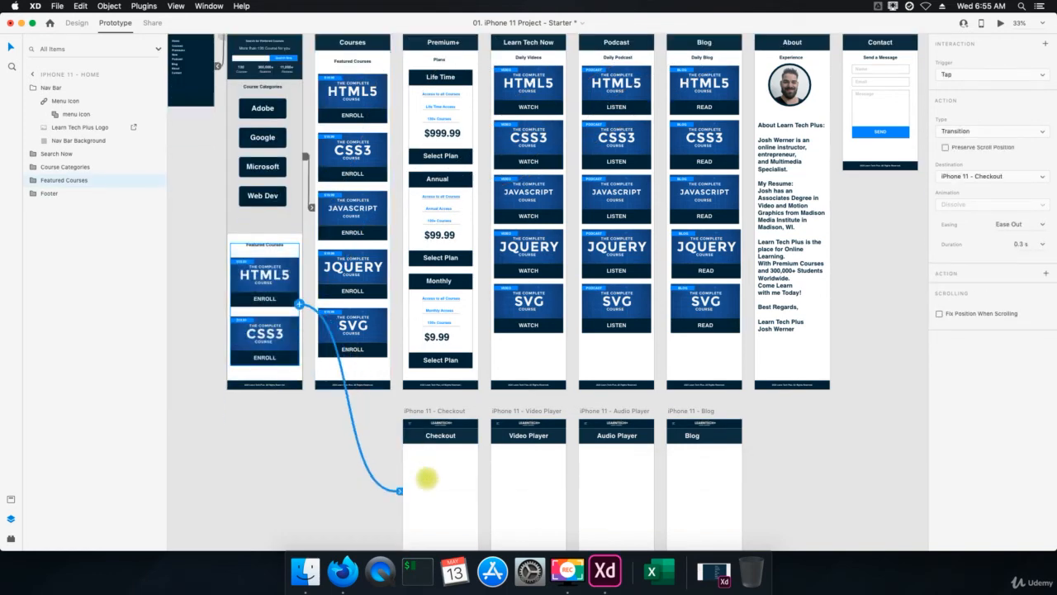
scroll(281, 401, up, 2)
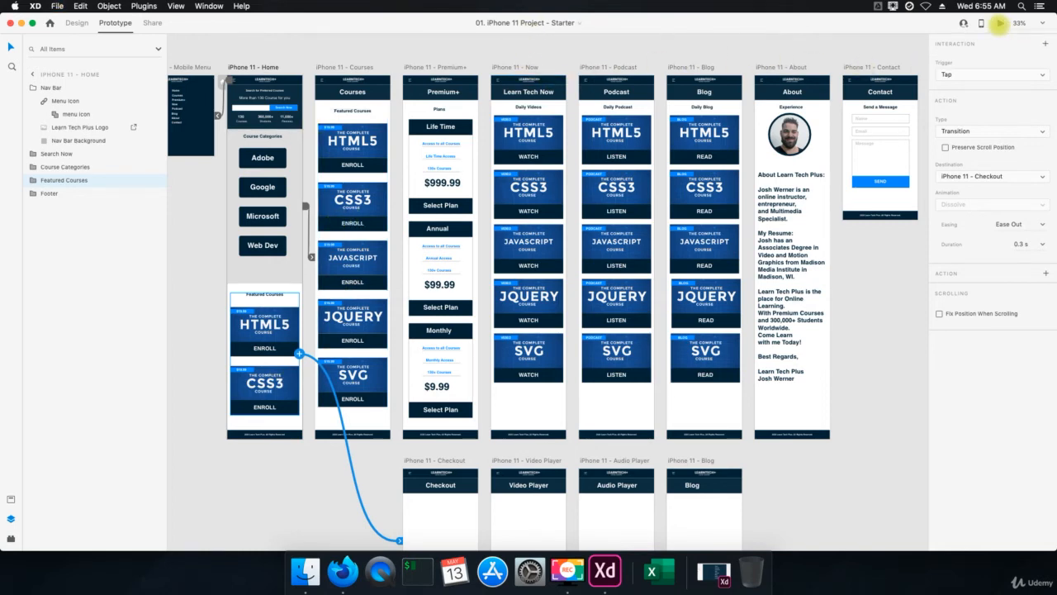
click(999, 23)
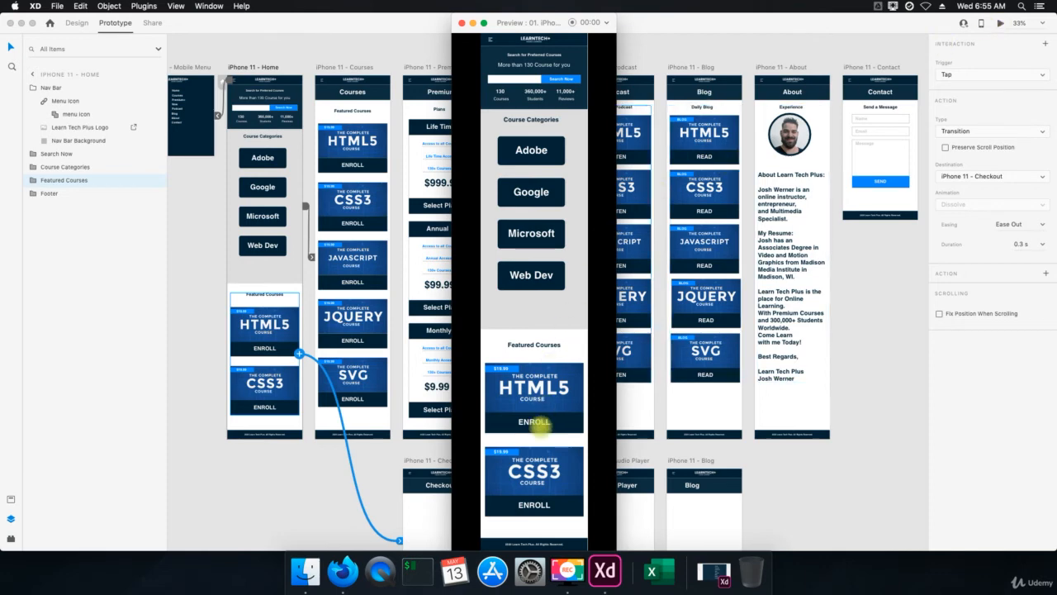
click(541, 422)
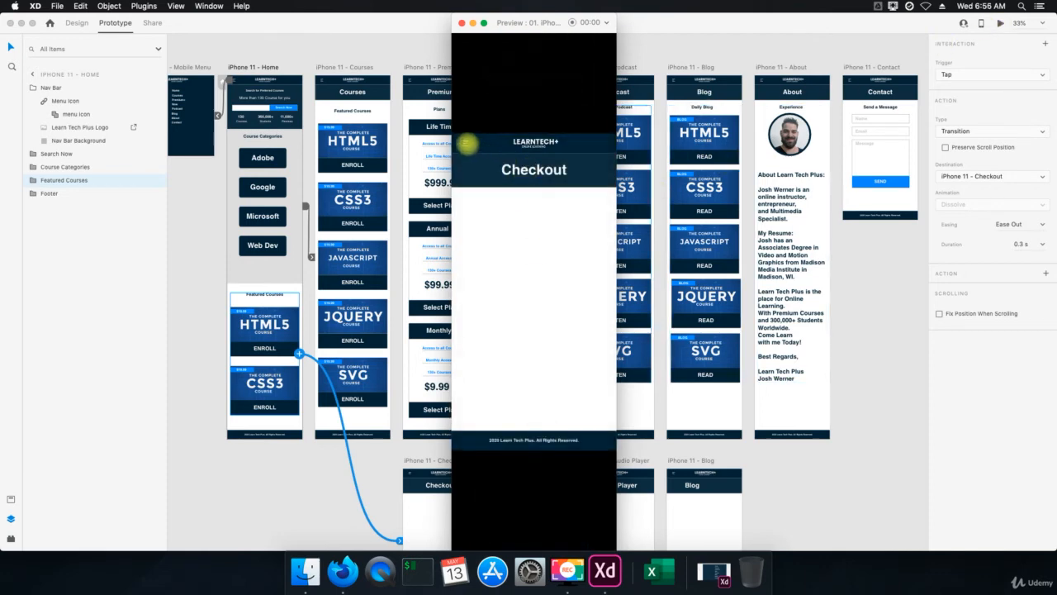
click(467, 145)
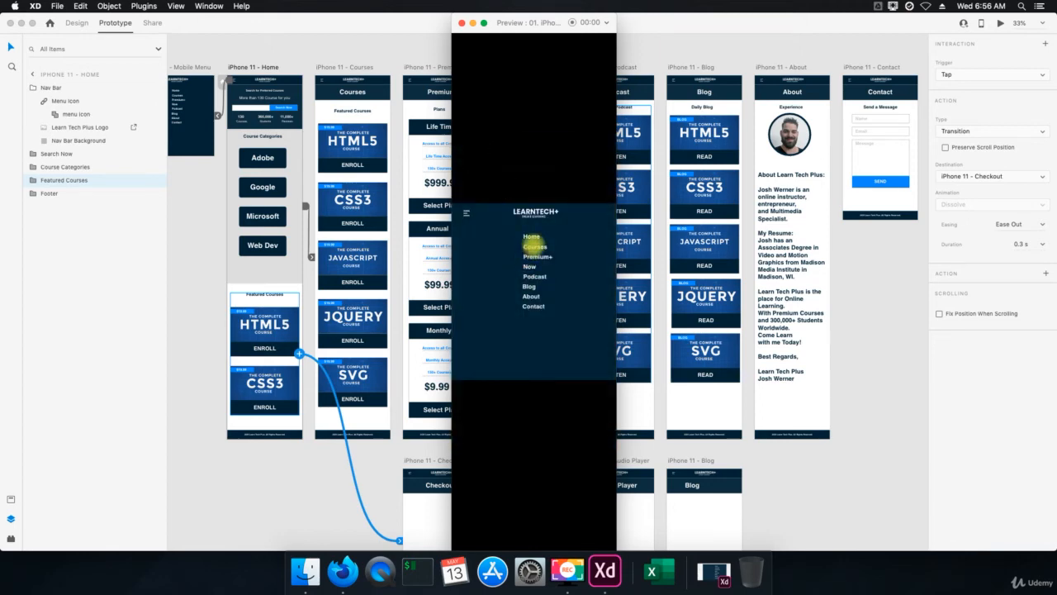
click(533, 246)
click(533, 245)
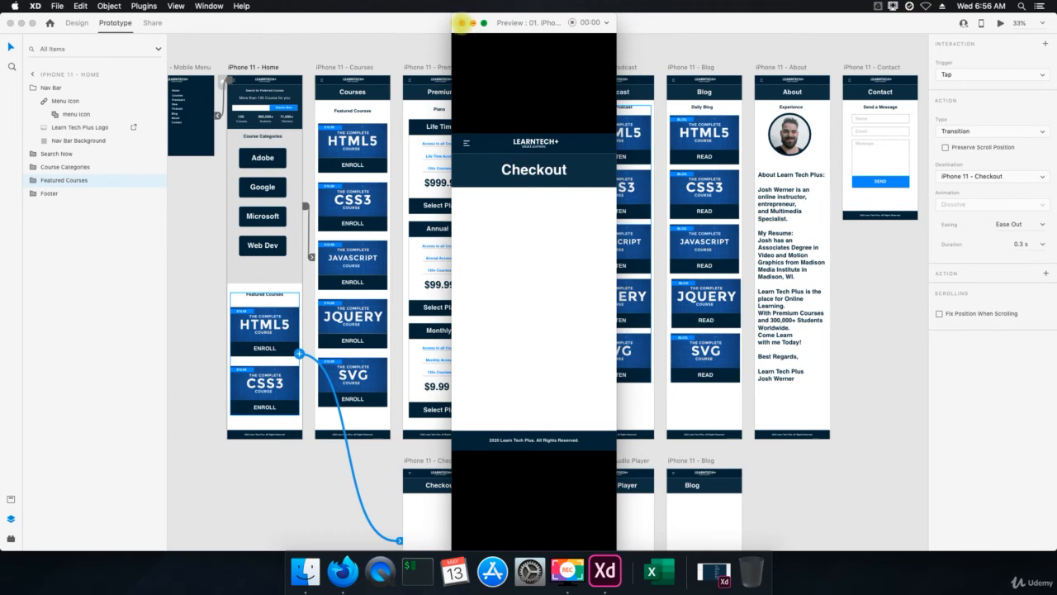
click(461, 22)
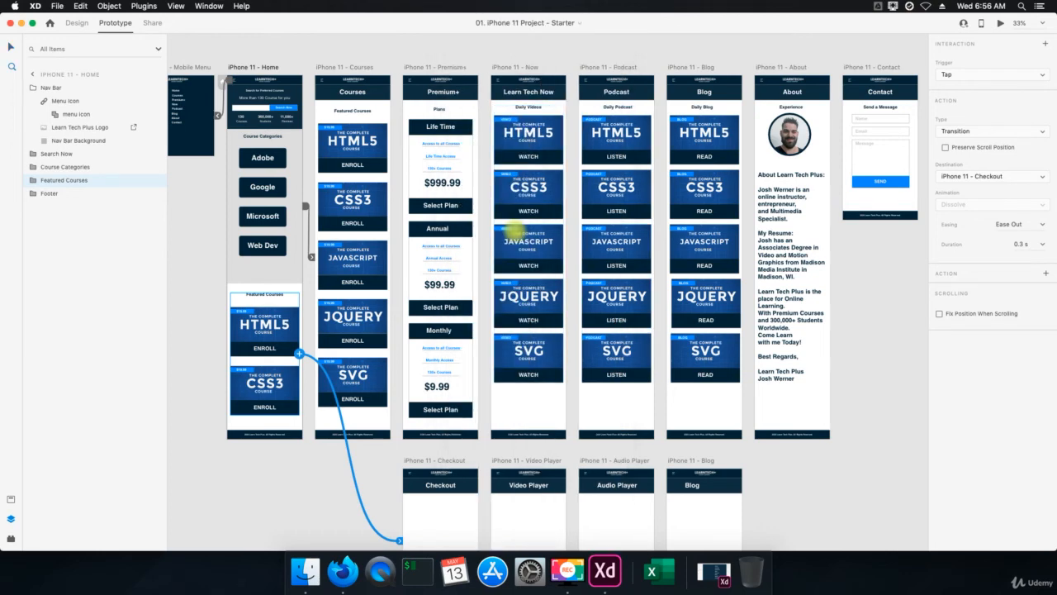
scroll(515, 235, down, 3)
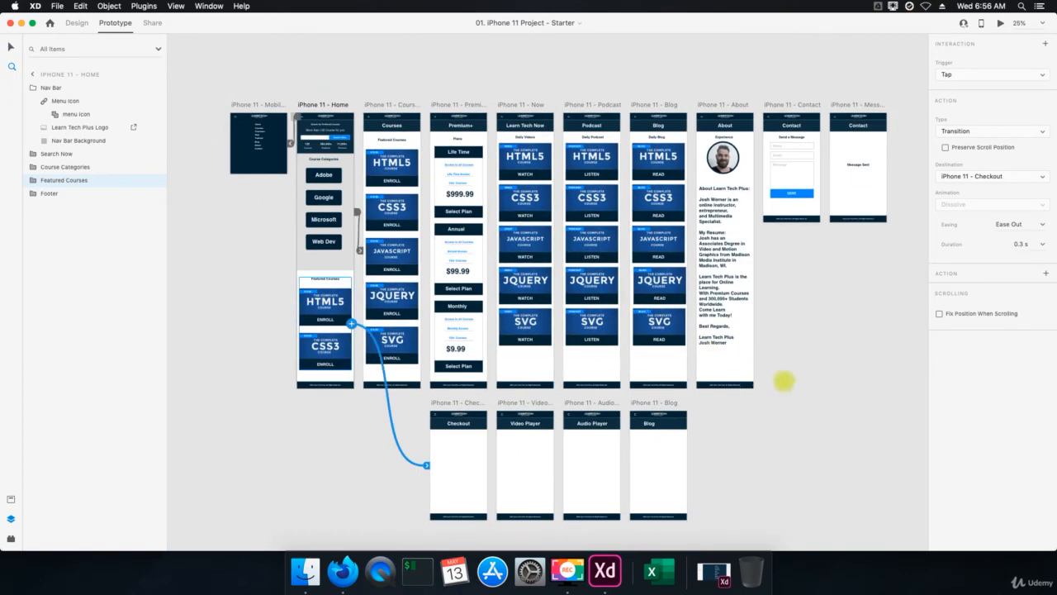
click(784, 381)
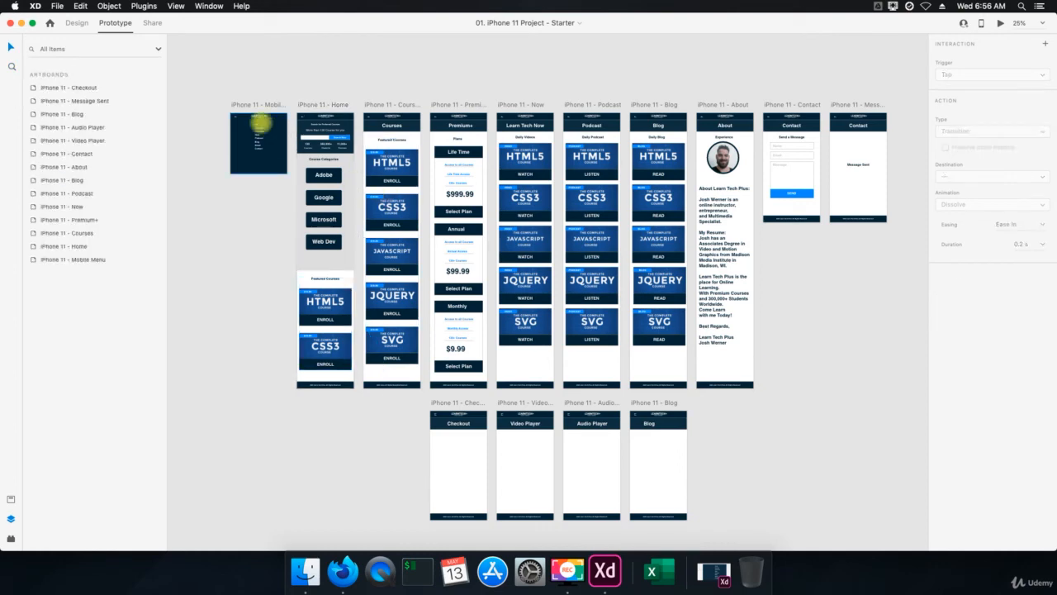
mouse_move(223, 98)
mouse_down()
mouse_move(877, 483)
mouse_move(900, 519)
mouse_up()
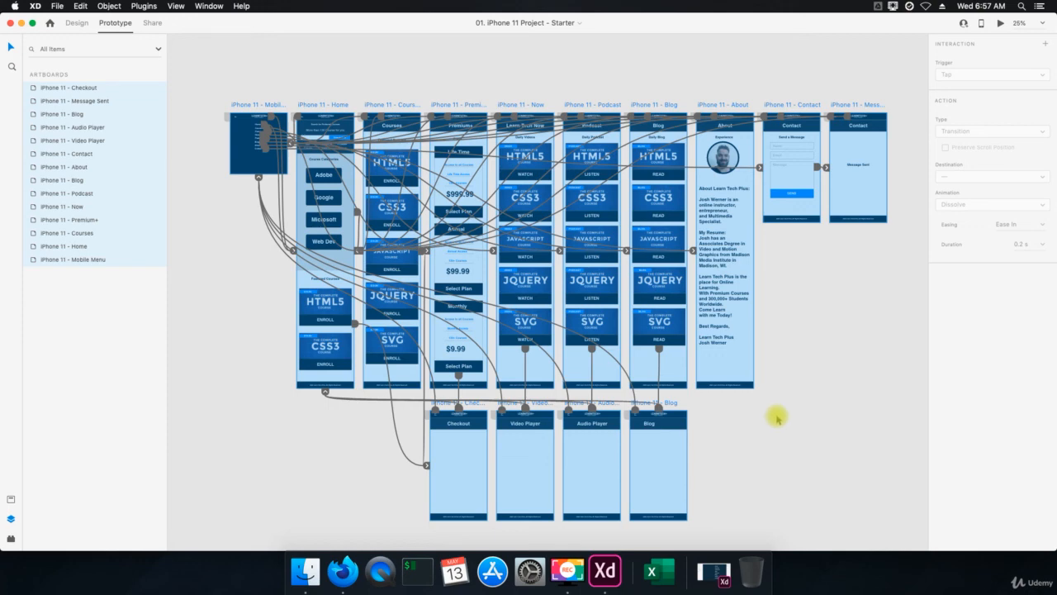
click(772, 413)
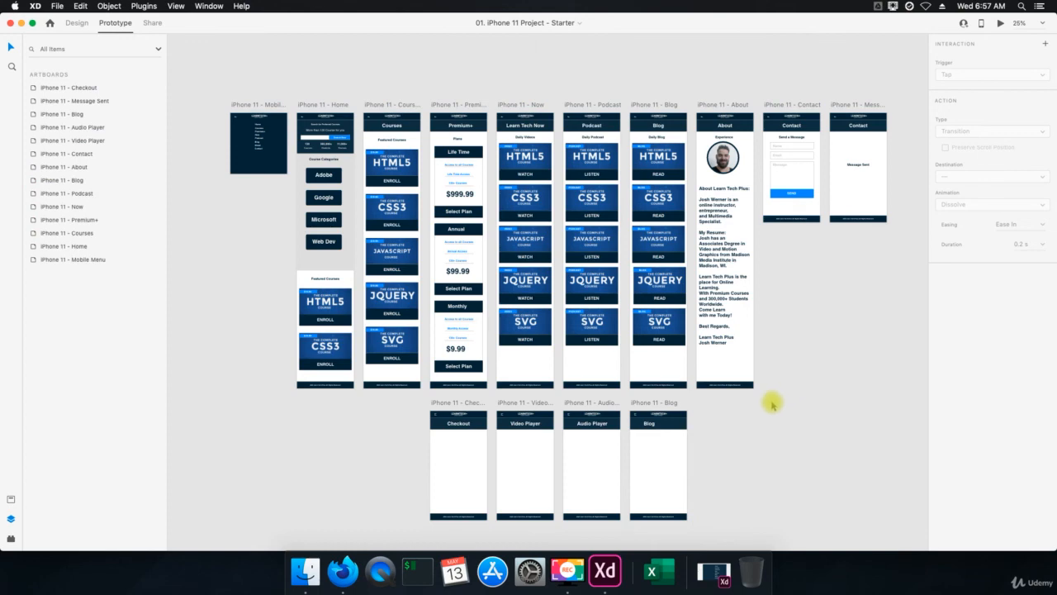
click(240, 125)
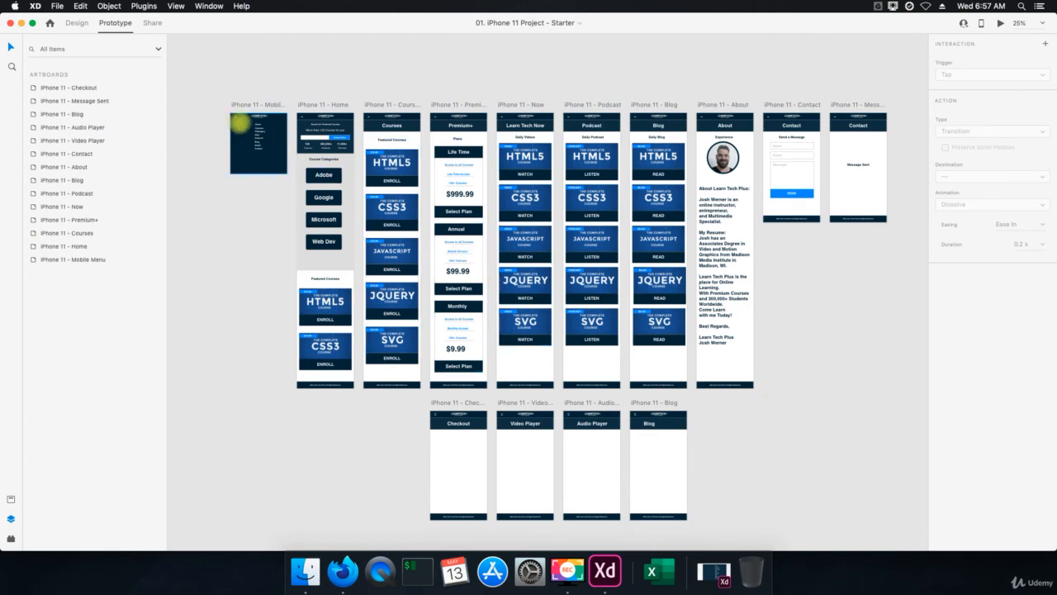